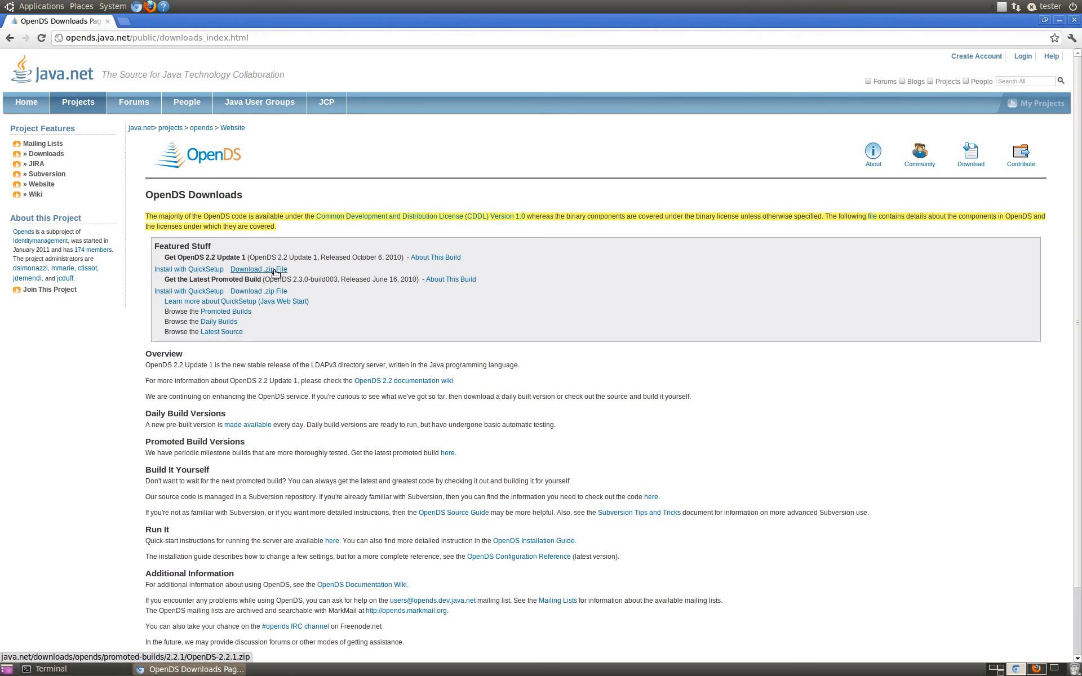
Step: Switch to the terminal and unzip the OpenDS-2.2.1.zip archive from the Desktop into ~/opt
click(192, 669)
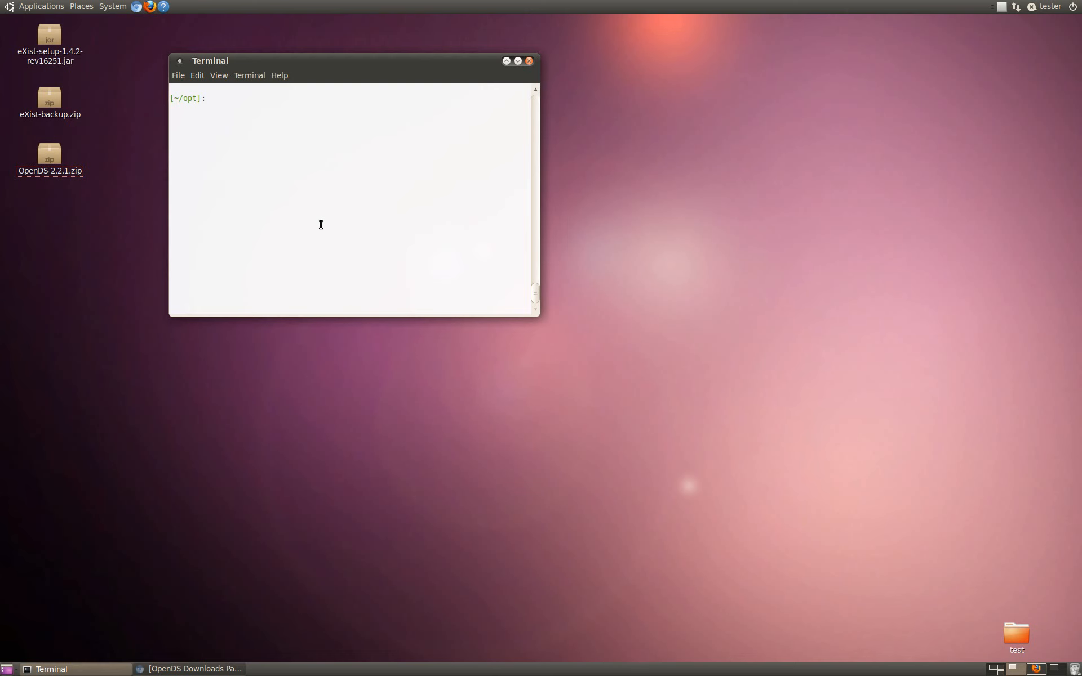
text(unzip ~/De)
key(Tab)
text(Ope)
key(Tab)
key(Return)
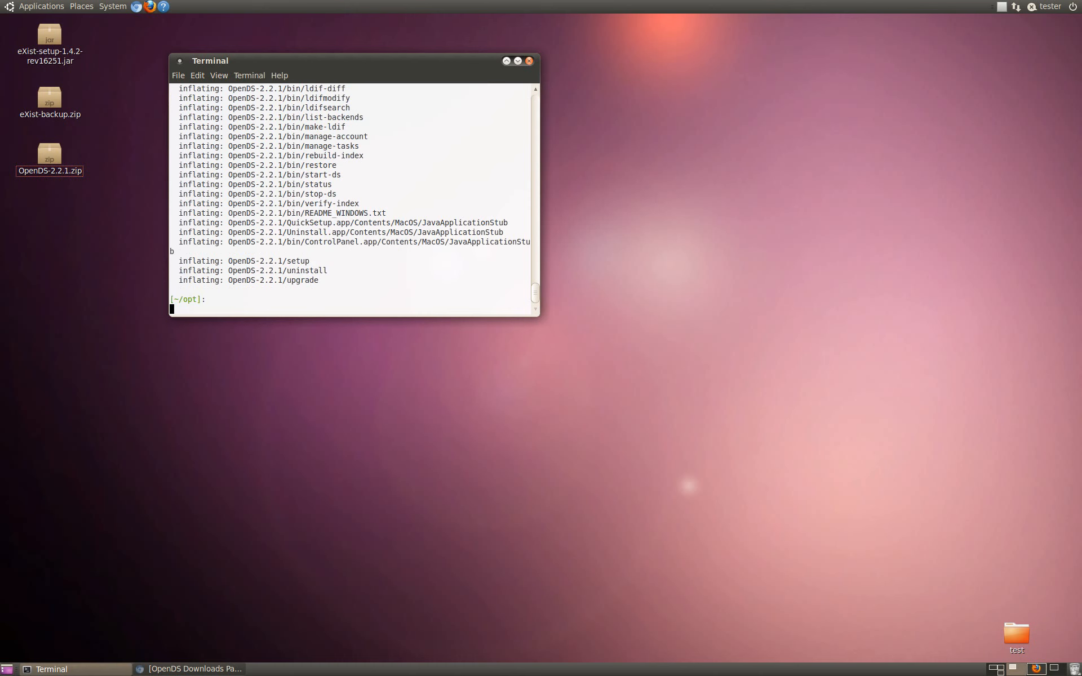
Step: List ~/opt, change into the OpenDS-2.2.1 directory and list its contents
text(ls)
key(Return)
text(cd Op)
key(Tab)
key(Return)
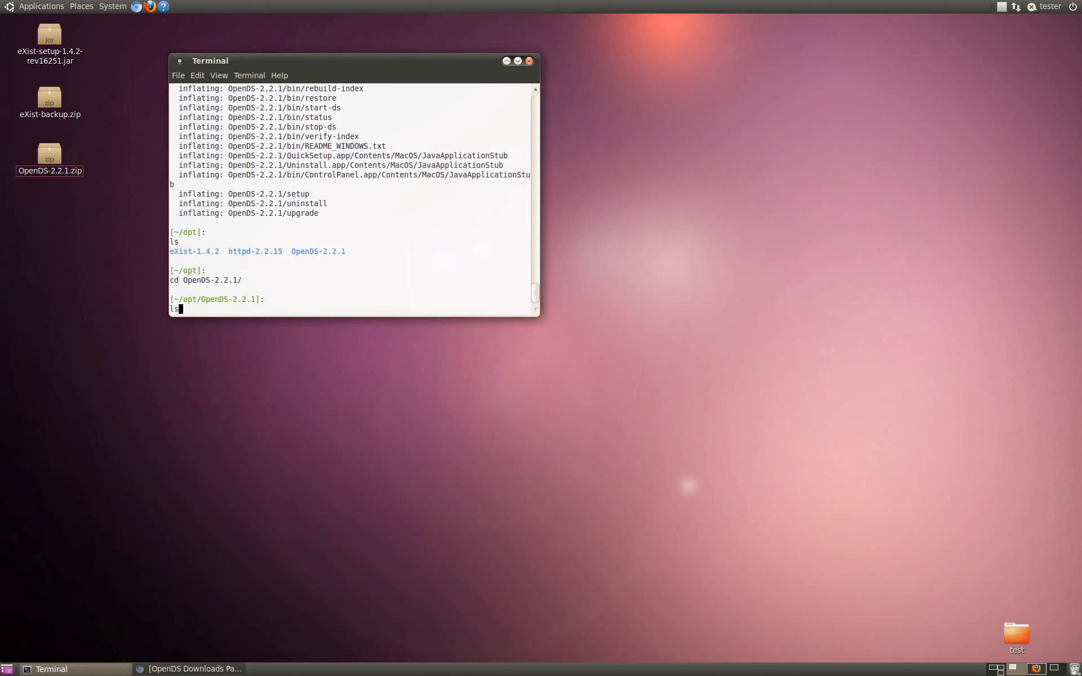
text(ls)
key(Return)
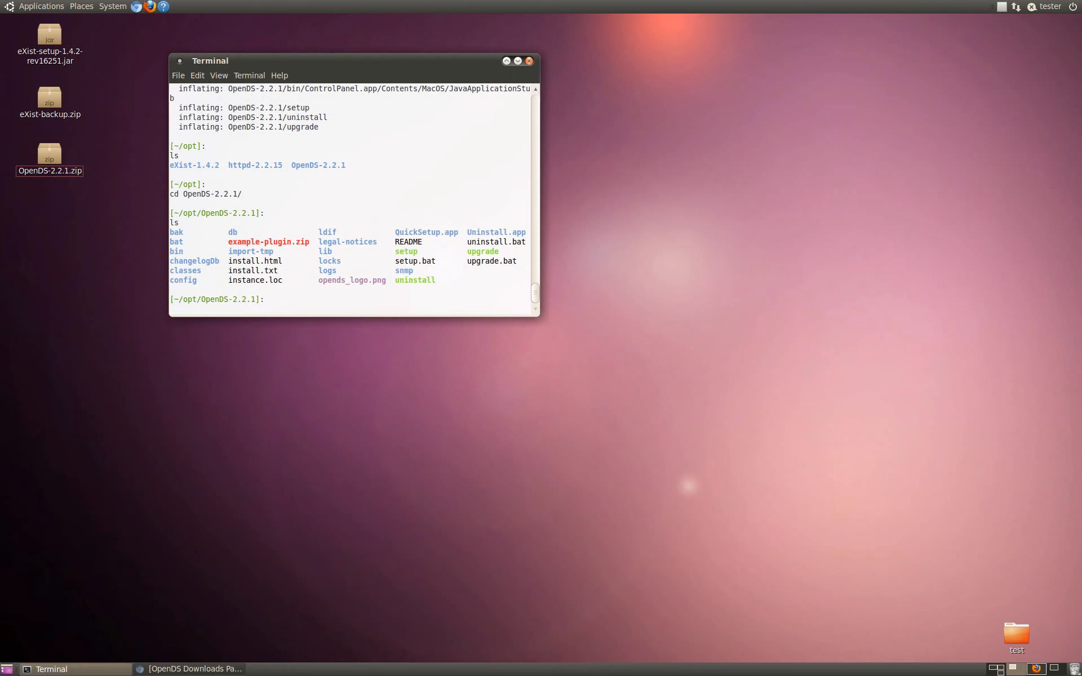
Step: Run the ./setup script and continue past the QuickSetup welcome page to the server settings
text(./setup)
key(Return)
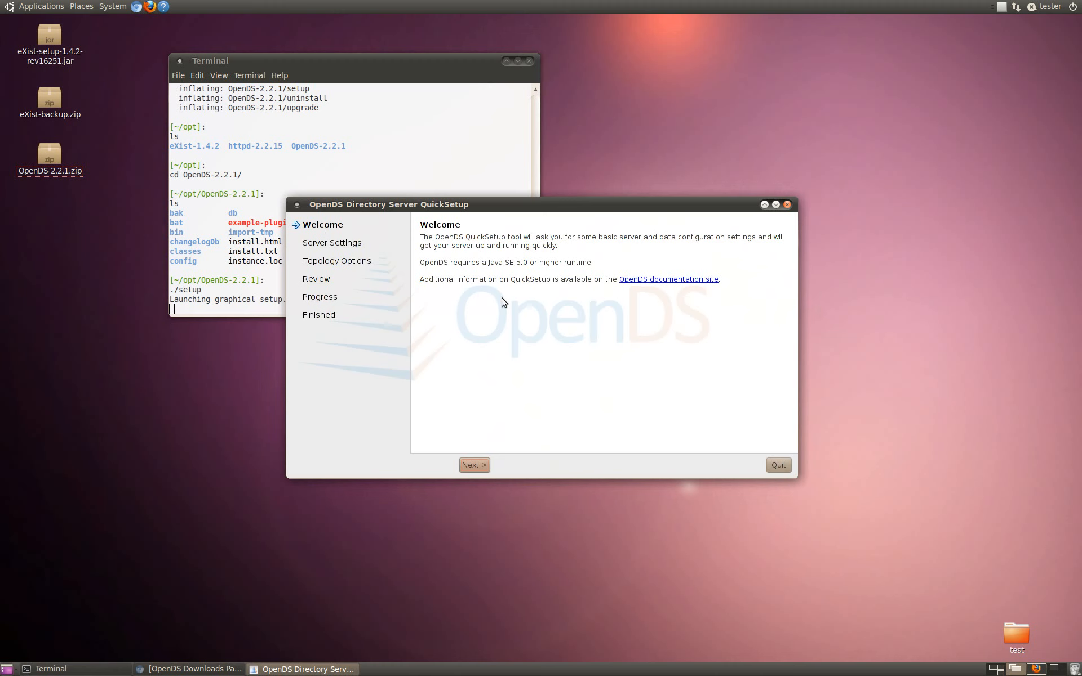
click(475, 465)
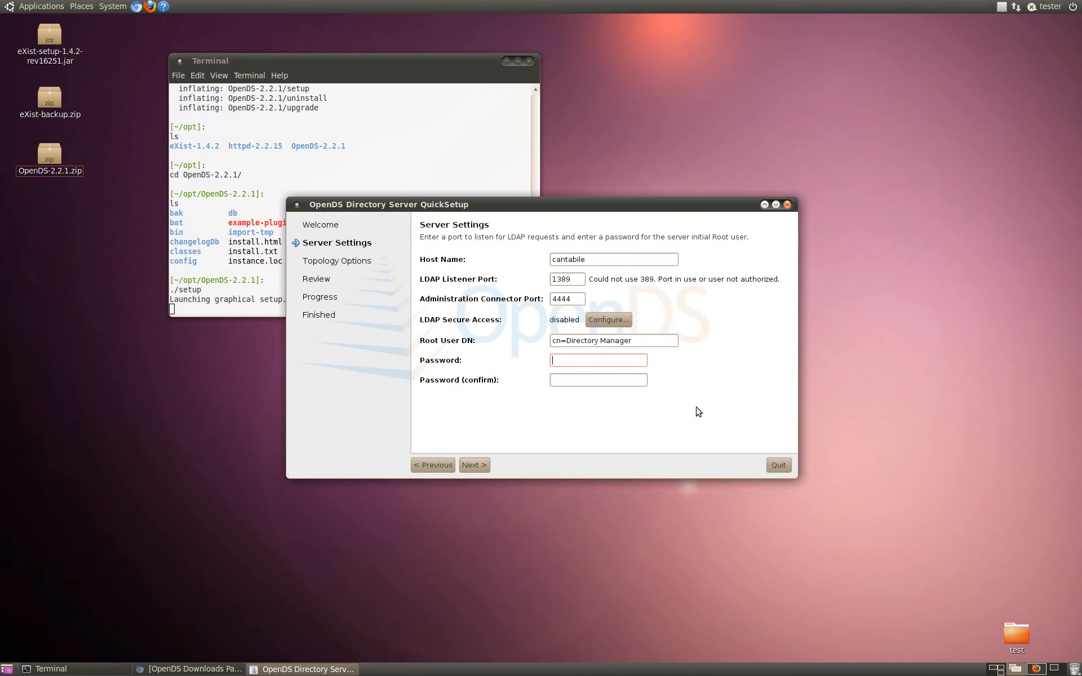
Step: Set the directory server's host name to estest
click(597, 264)
click(606, 262)
drag(607, 262, 500, 263)
text(estest)
Step: Enter and confirm the root user password, and continue to the topology options
click(613, 364)
text(********)
key(Tab)
text(********)
click(478, 465)
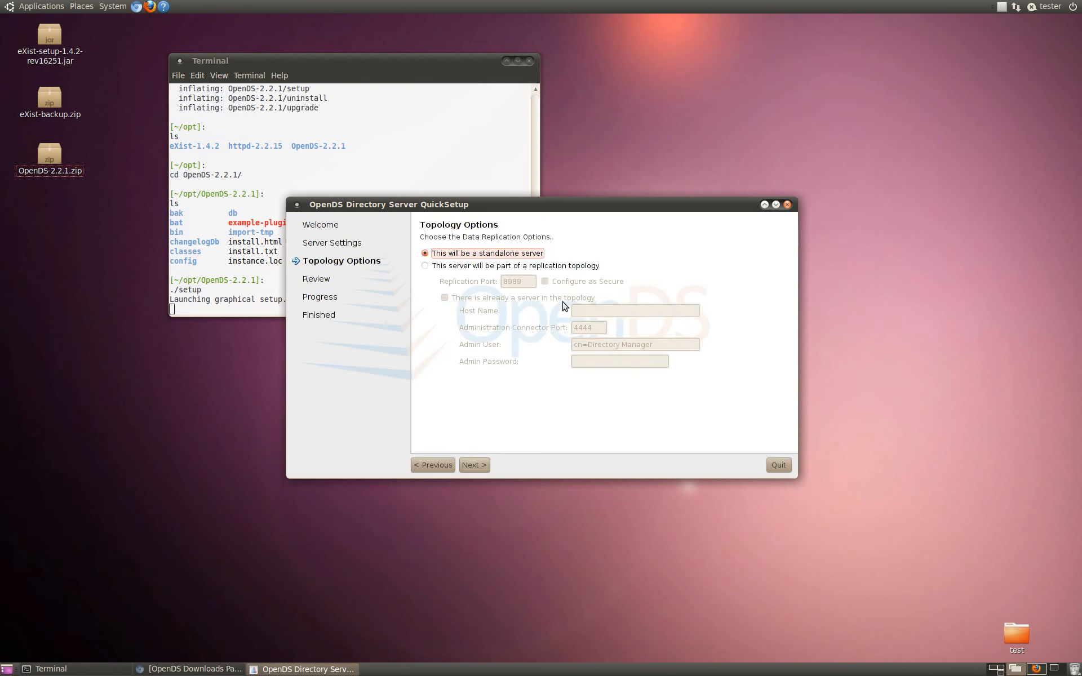
Step: Keep the standalone server option, set the directory base DN to dc=estest,dc=ucdavis,dc=edu with only the base entry, and finish the installation
click(486, 471)
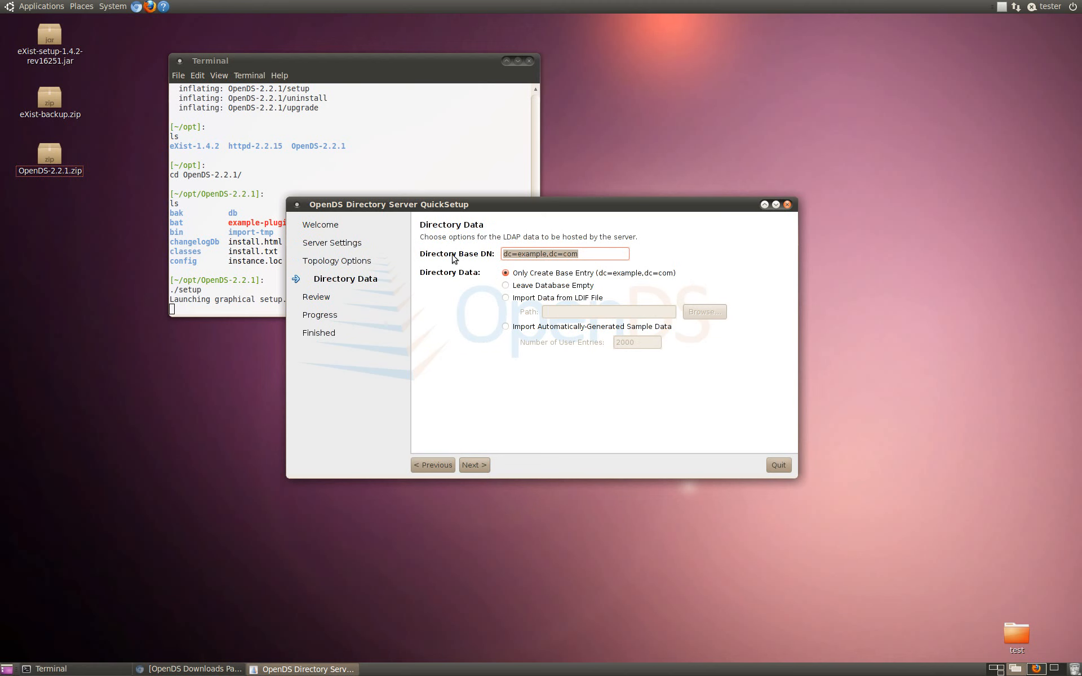
click(588, 255)
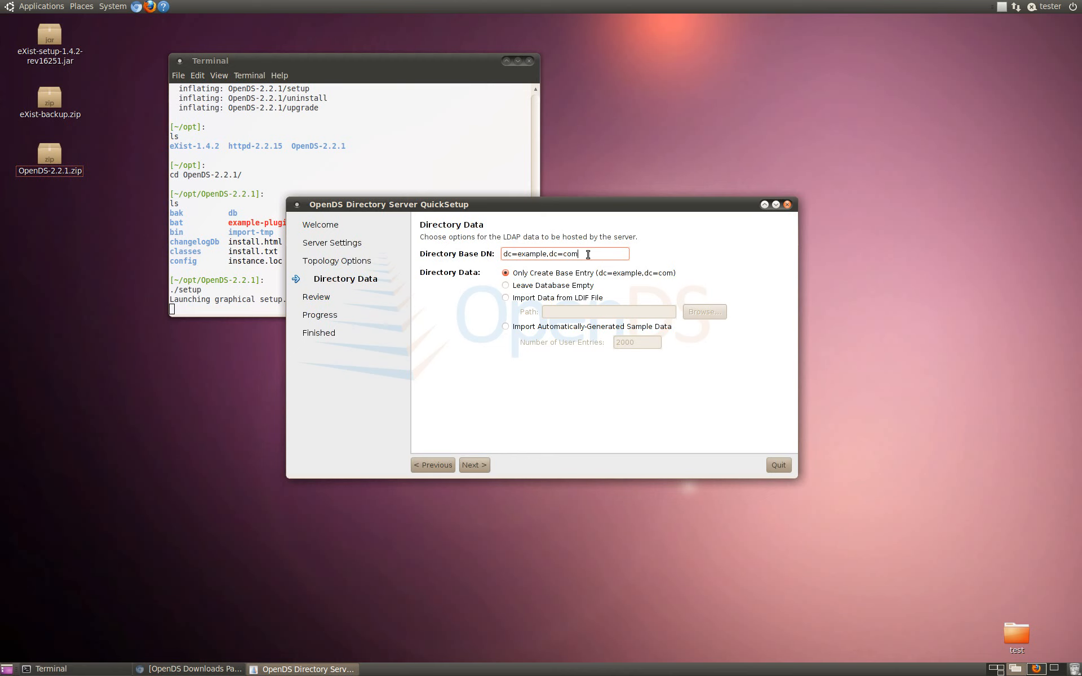
drag(587, 255, 425, 248)
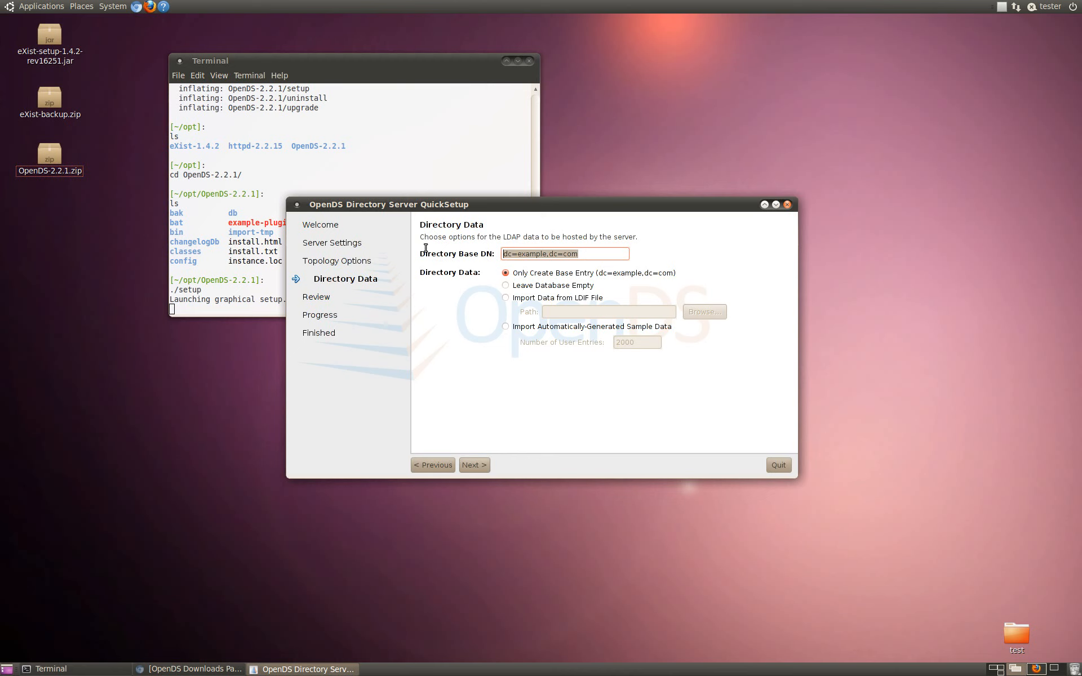
text(dc=)
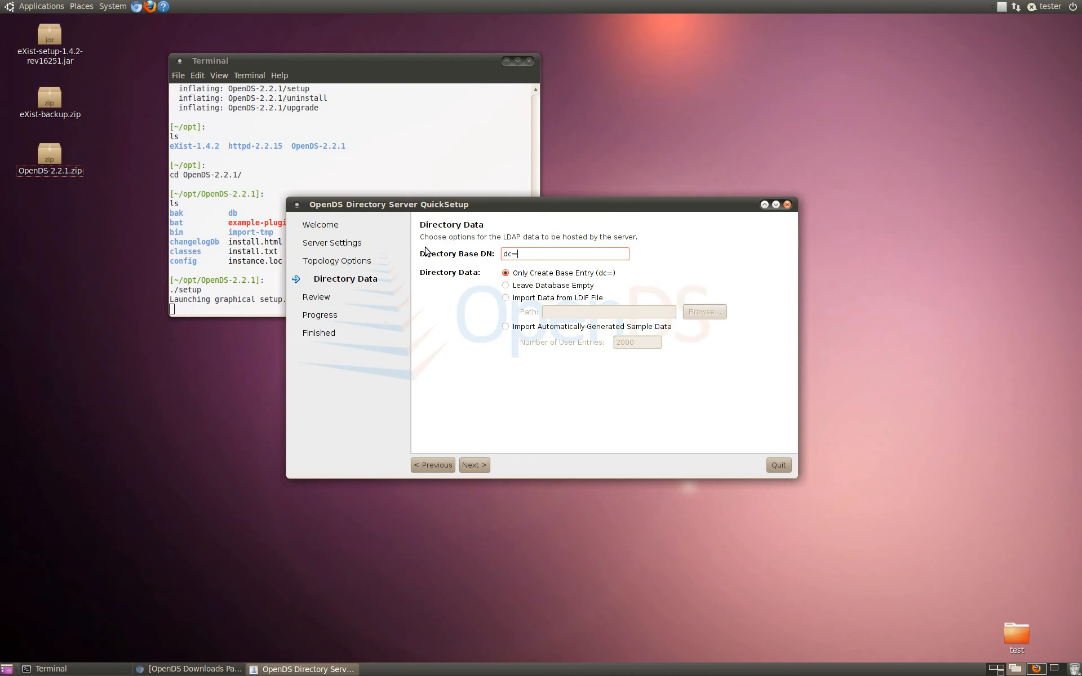
text(estest,dc=ucdavis,dc=edu)
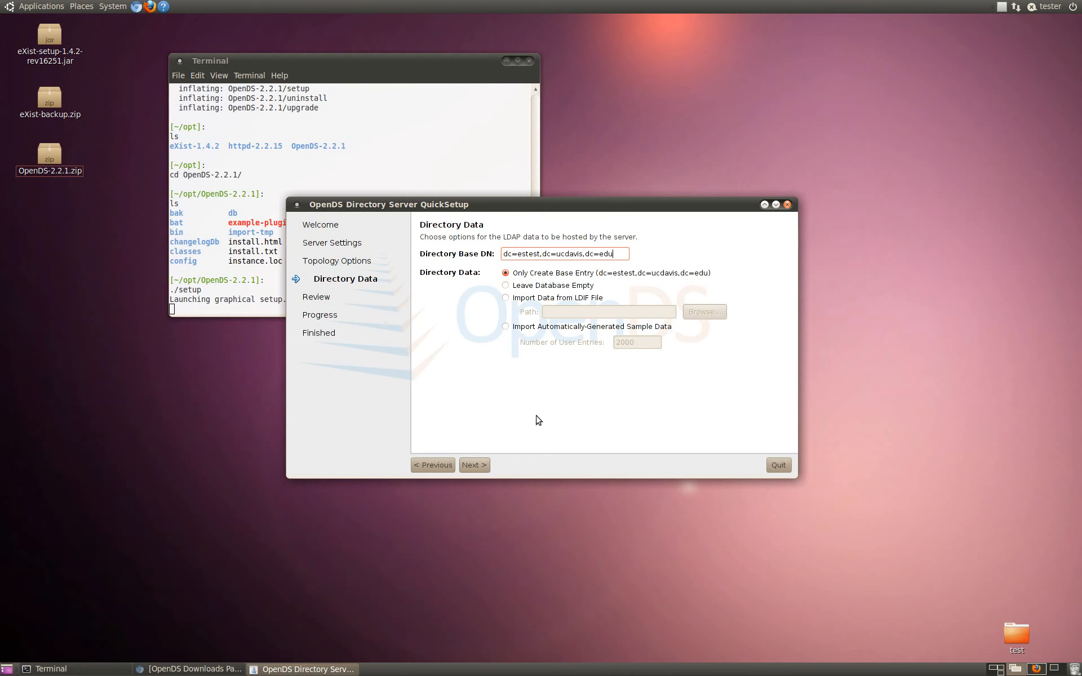
click(475, 466)
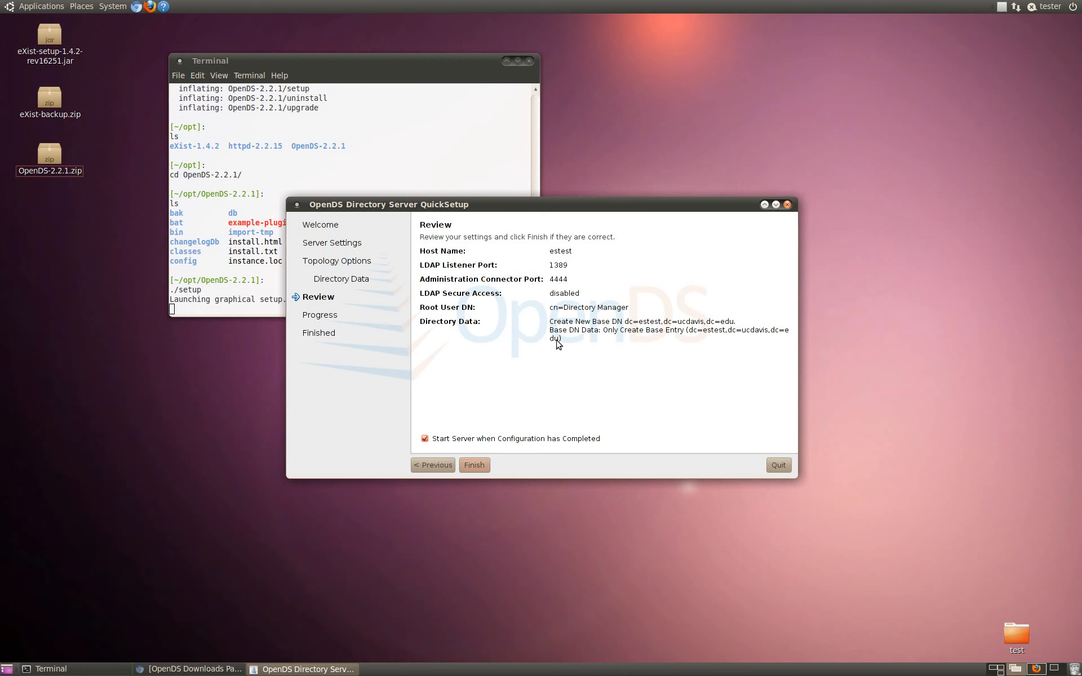
click(484, 467)
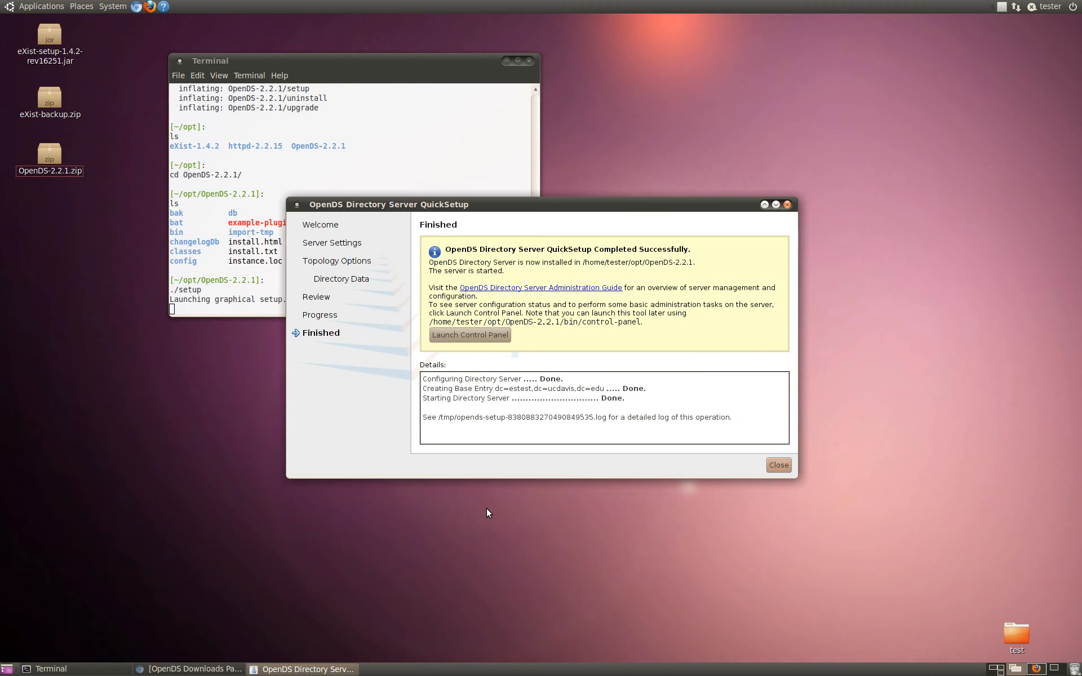
Step: Launch the OpenDS Control Panel and authenticate to the local server with the Directory Manager password
click(488, 337)
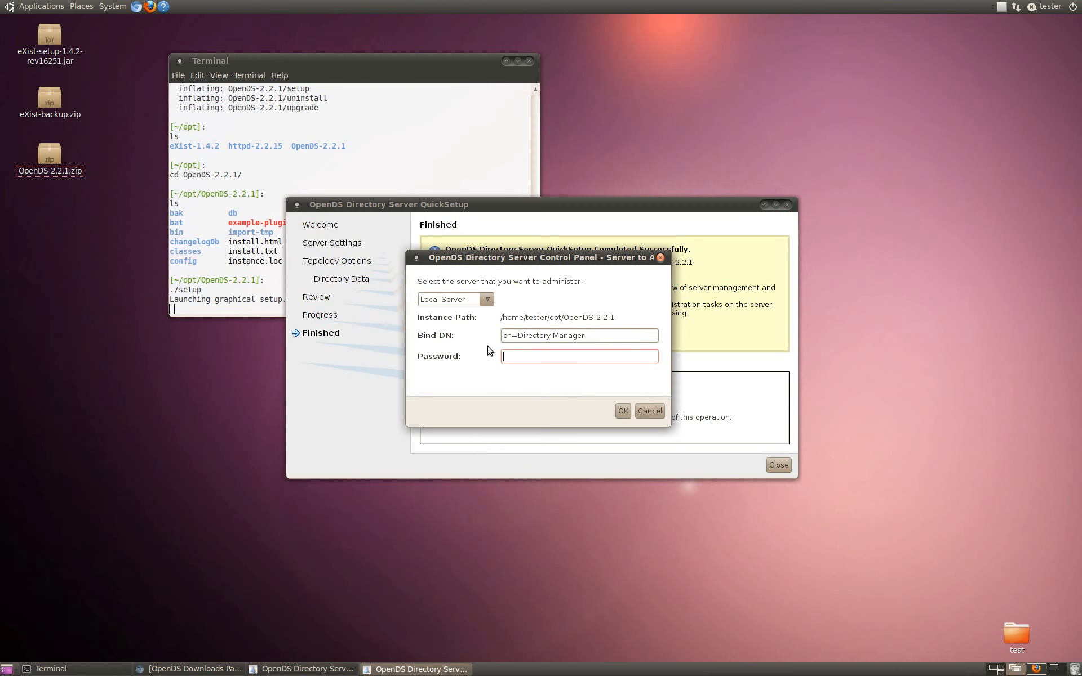
text(********)
click(623, 414)
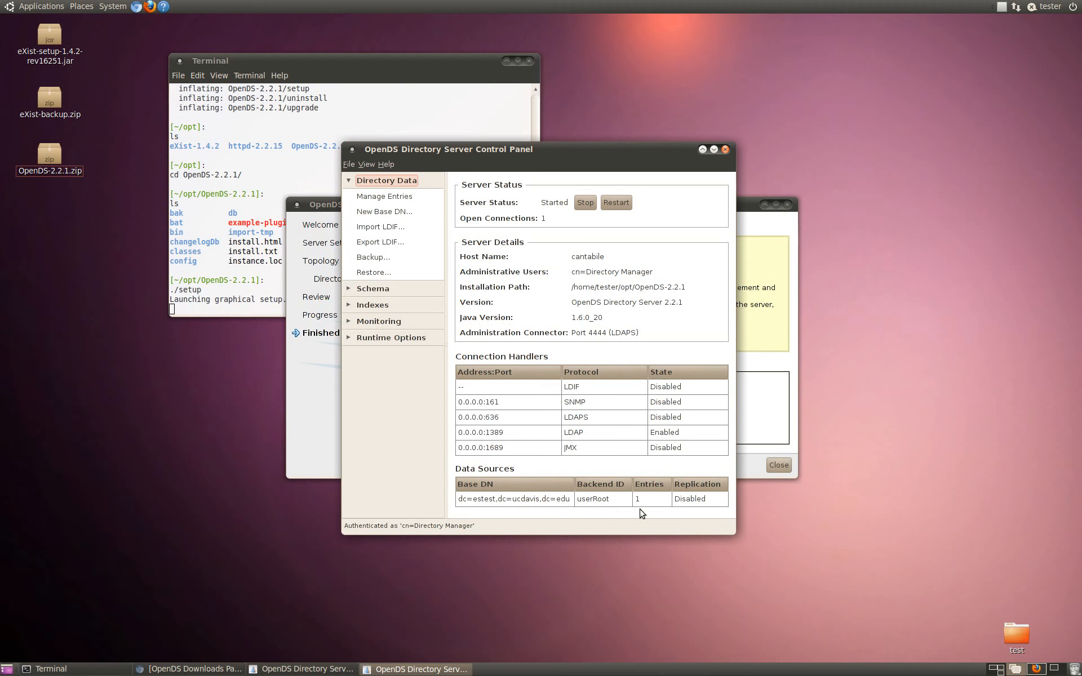
Step: Open the Run Backup settings, and in a new terminal change into OpenDS-2.2.1/bak and list its contents
click(373, 257)
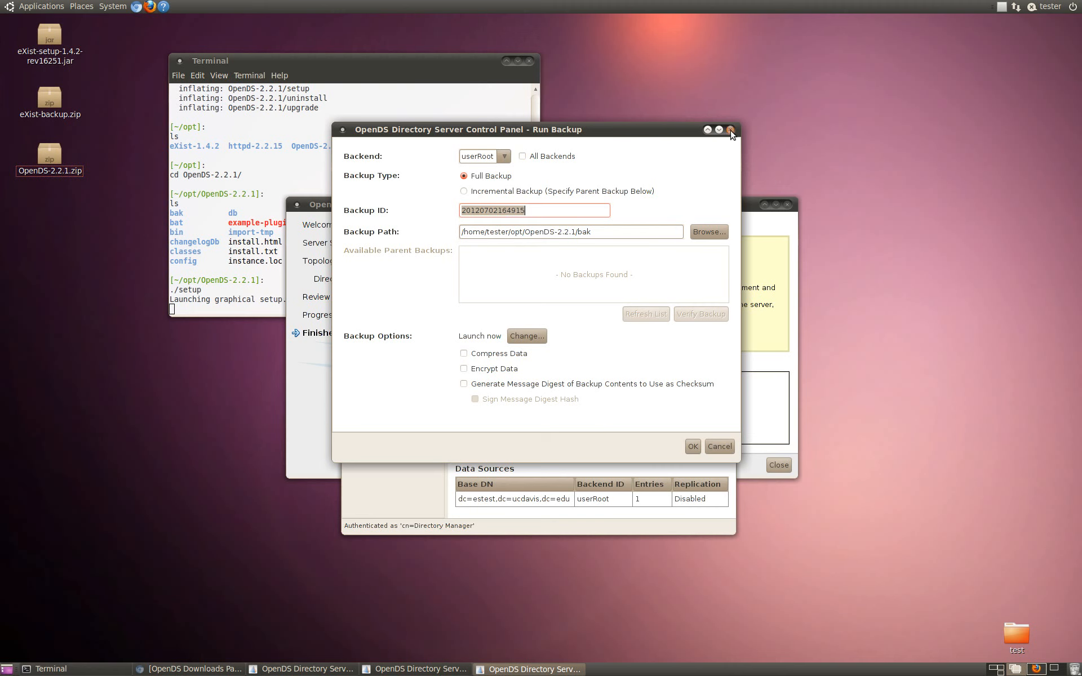
right_click(228, 193)
click(232, 199)
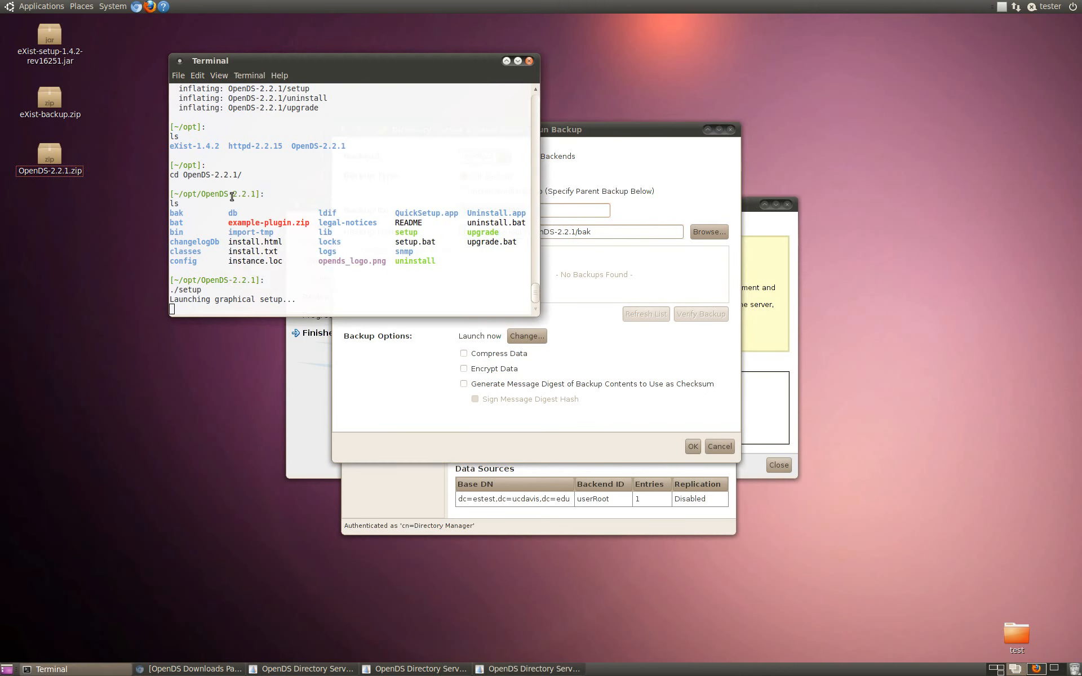
text(ls)
key(Return)
text(cd b)
key(Tab)
key(Return)
text(ls)
key(Return)
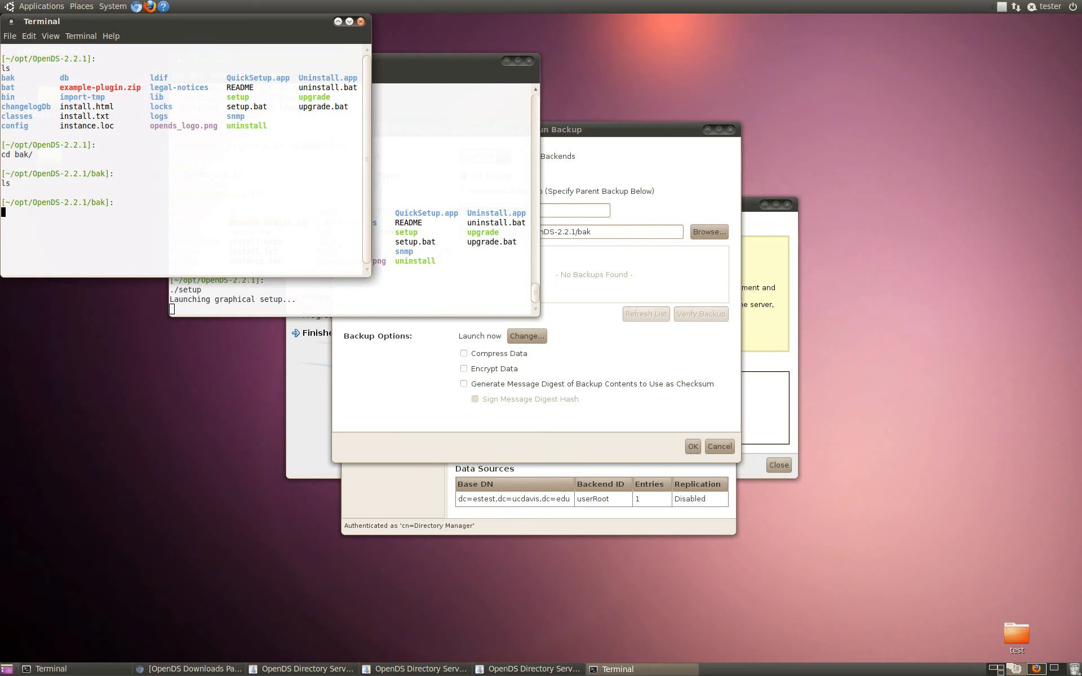
Step: Run scp as estest to copy /usr/local/opt/OpenDS-2.2.1/bak/* from the host estest.ucdavis.edu into the current bak directory
text(scp estest@estest.ucdavis.edu:/)
text(usr/local/opt)
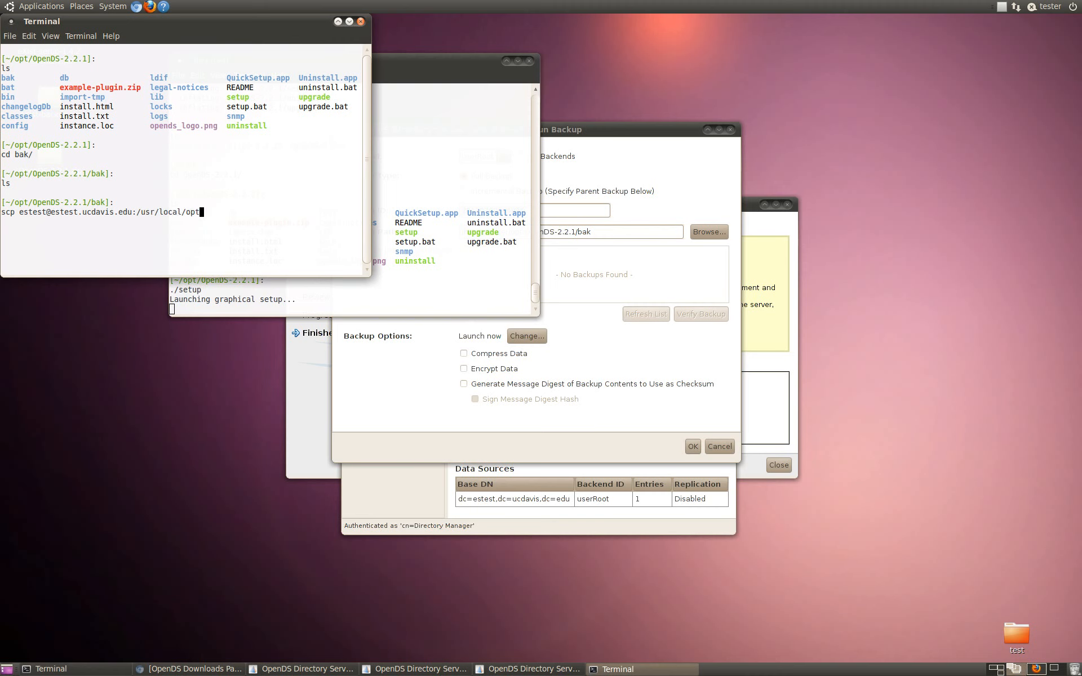
text(/OpenDS-2.2.1/bak/* .)
key(Return)
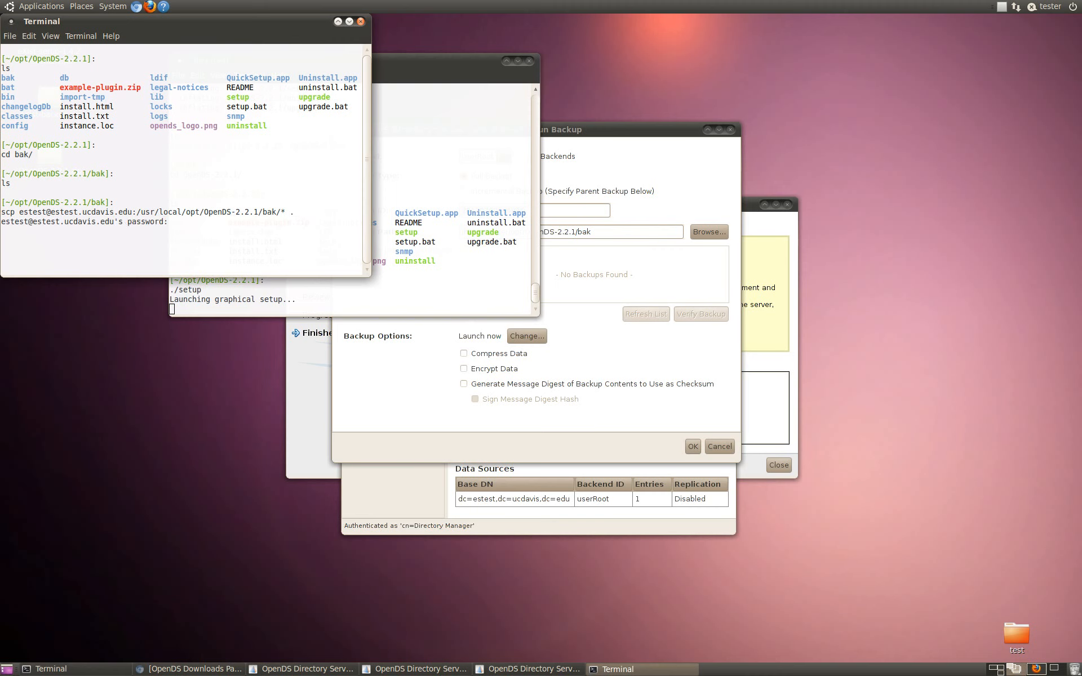
Step: Submit the remote account password for the copy and list the files in the bak directory
key(Return)
text(ls)
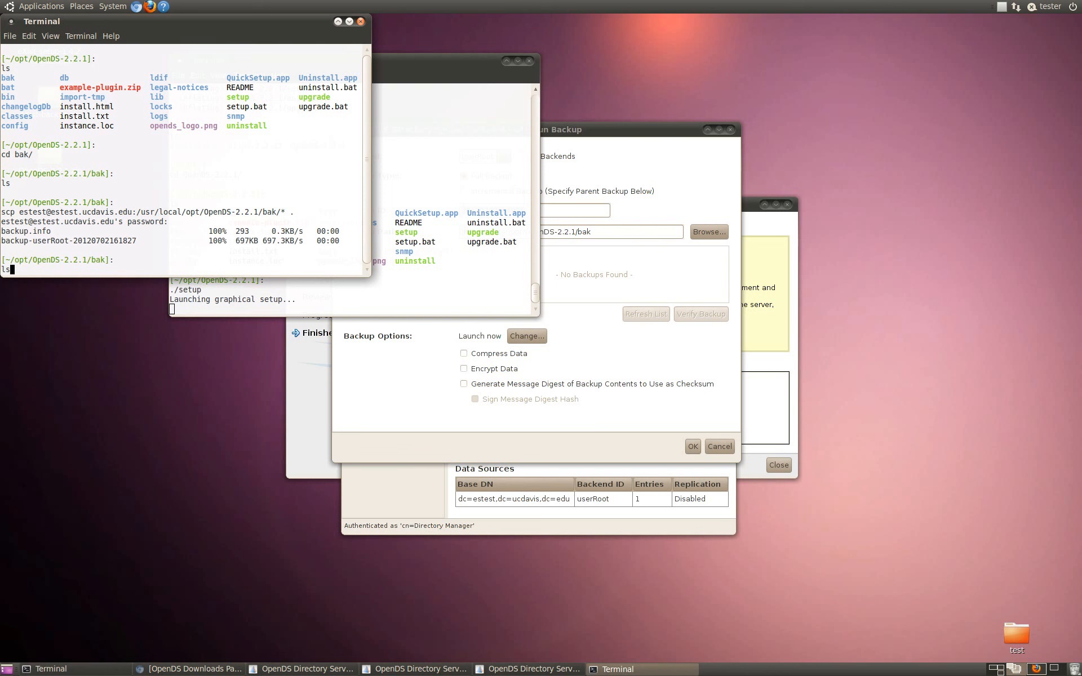
key(Return)
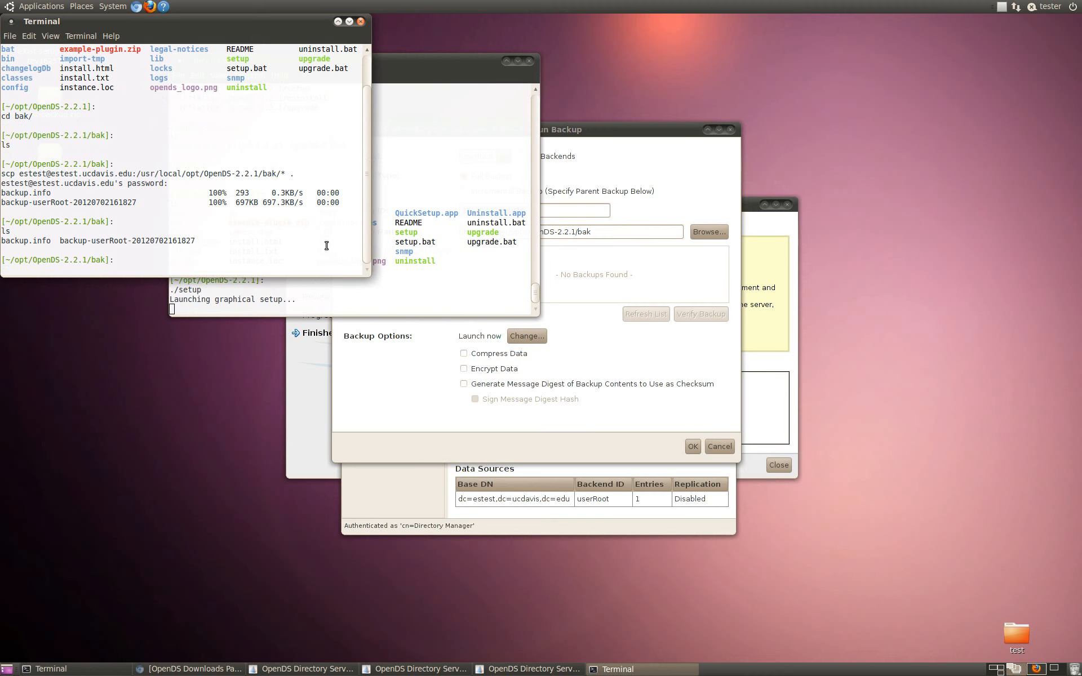
click(621, 267)
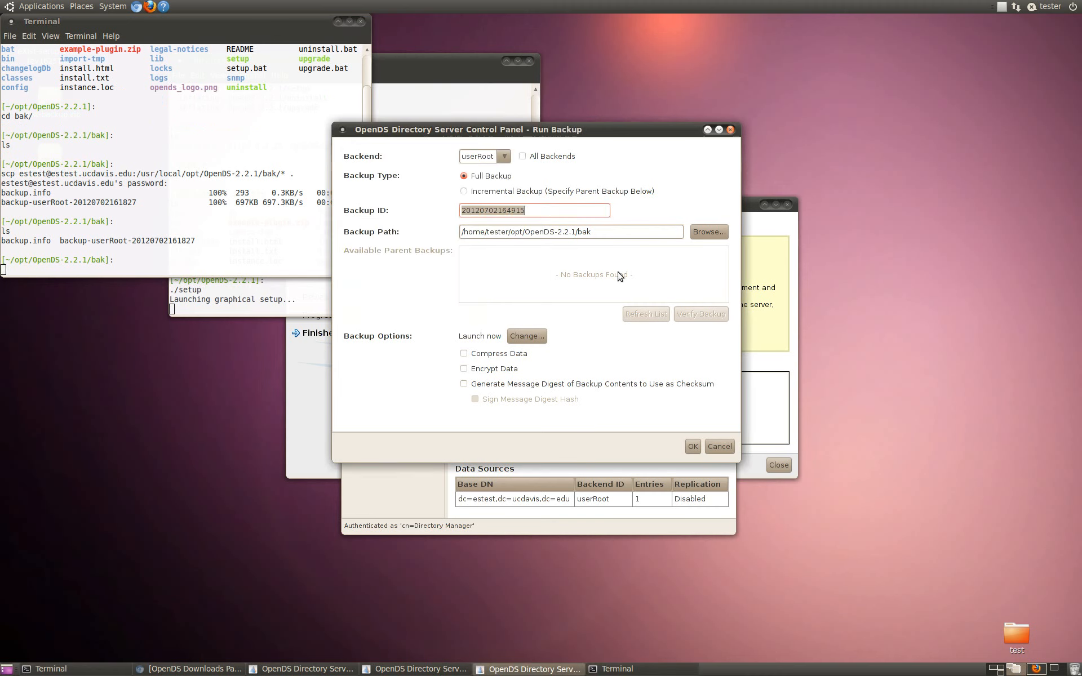
click(728, 447)
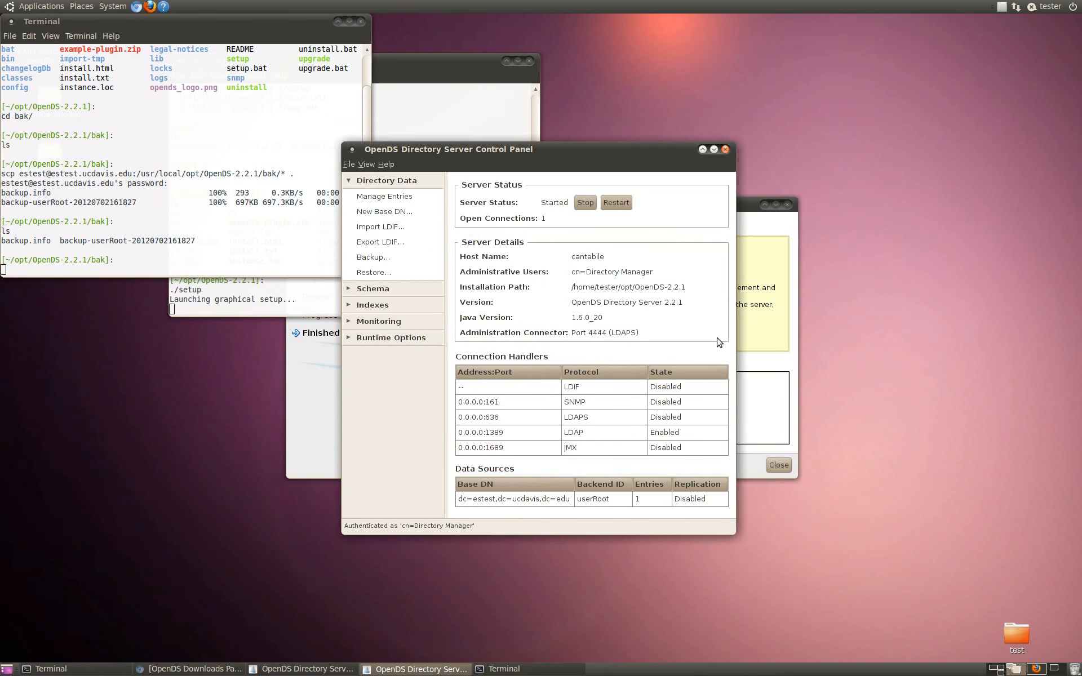
click(393, 277)
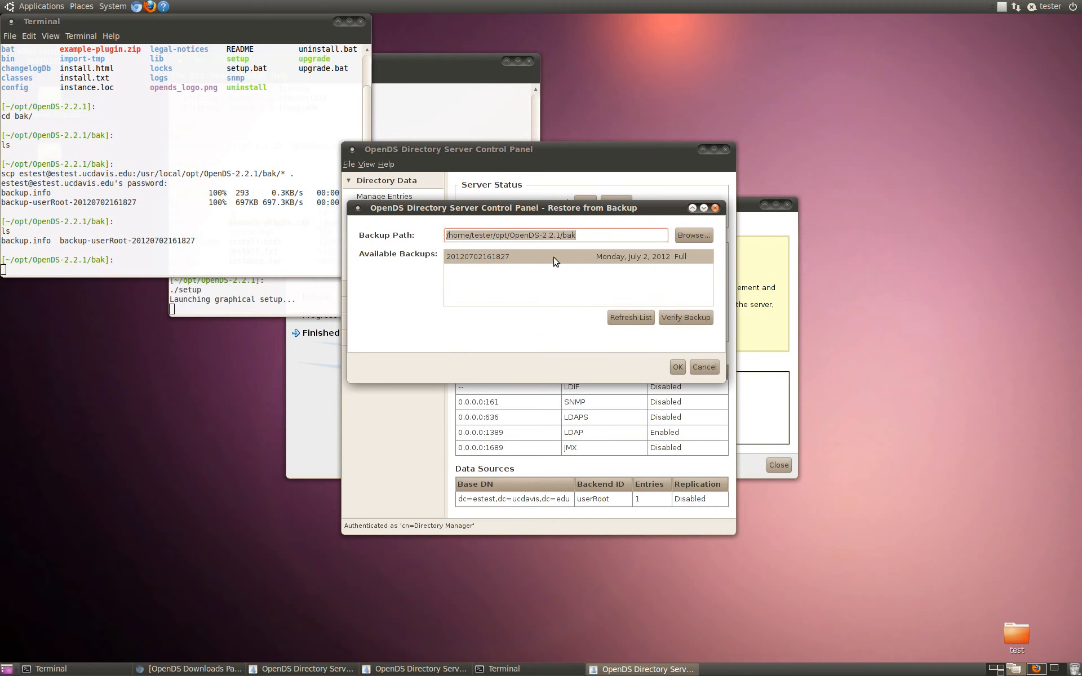
click(678, 368)
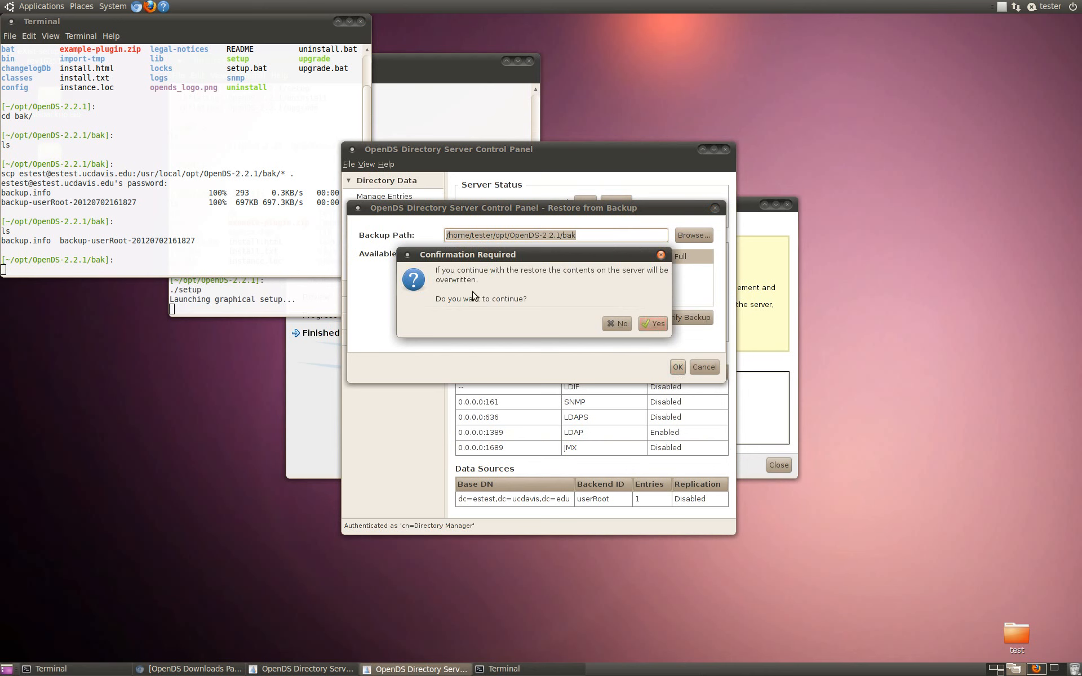
click(644, 327)
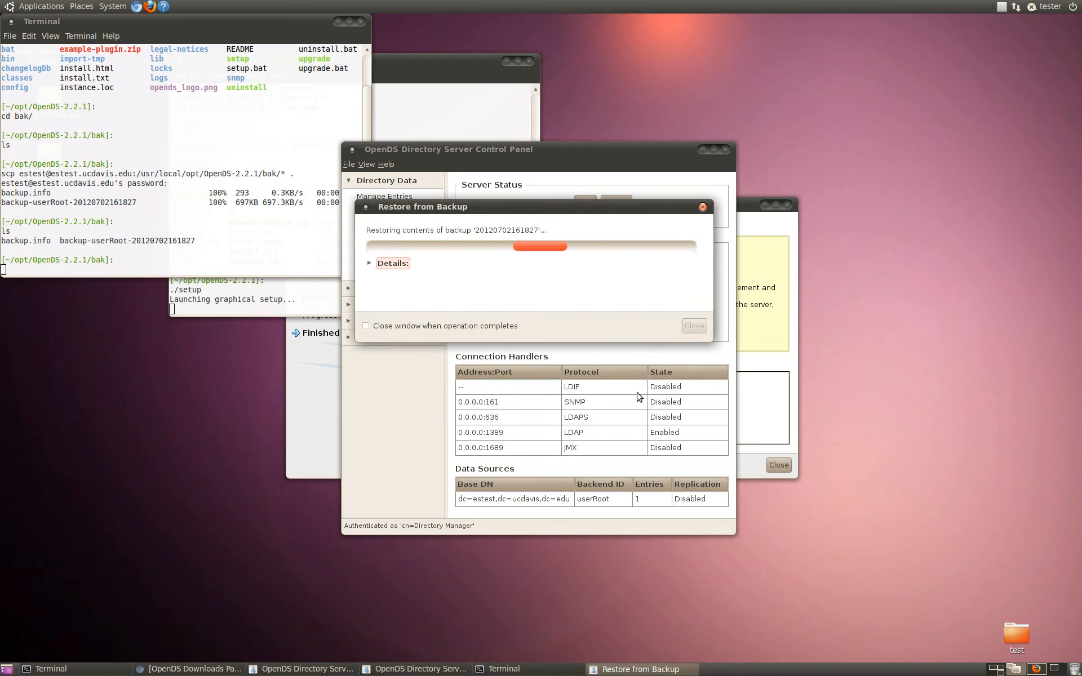
click(694, 325)
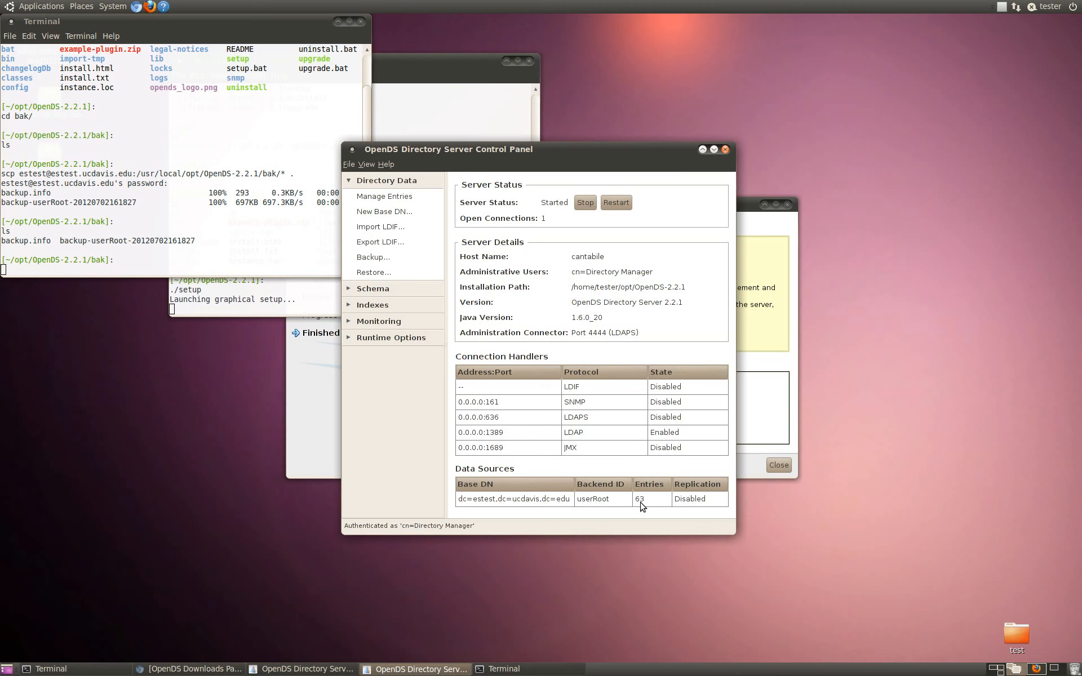
Step: Stop the directory server and close both the QuickSetup and Control Panel windows
click(585, 203)
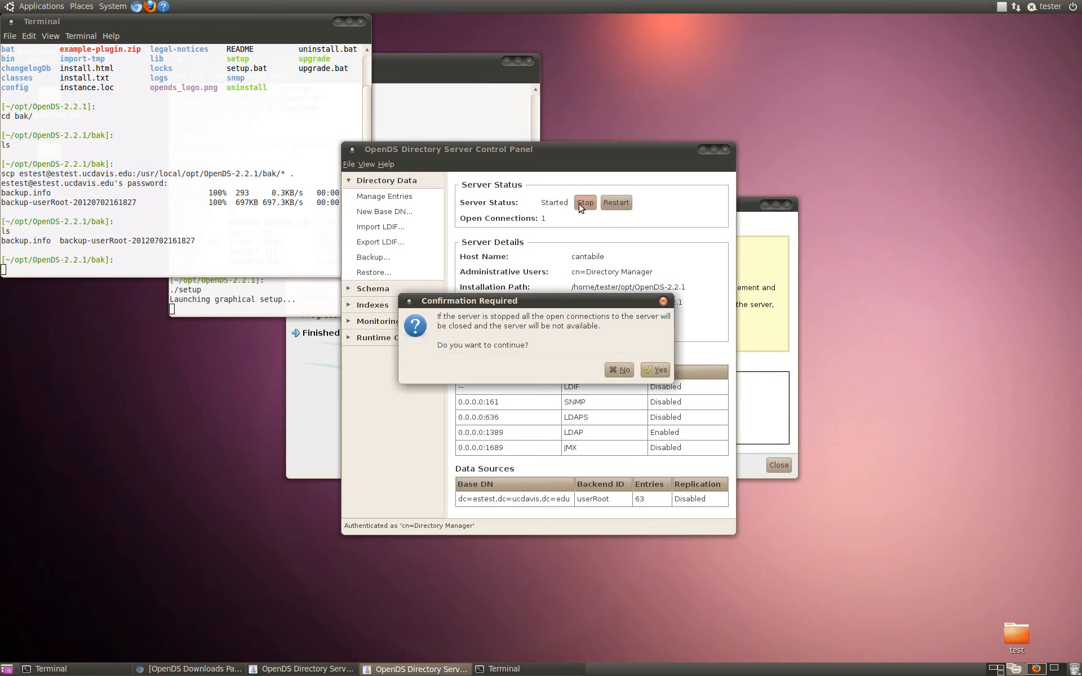
click(657, 371)
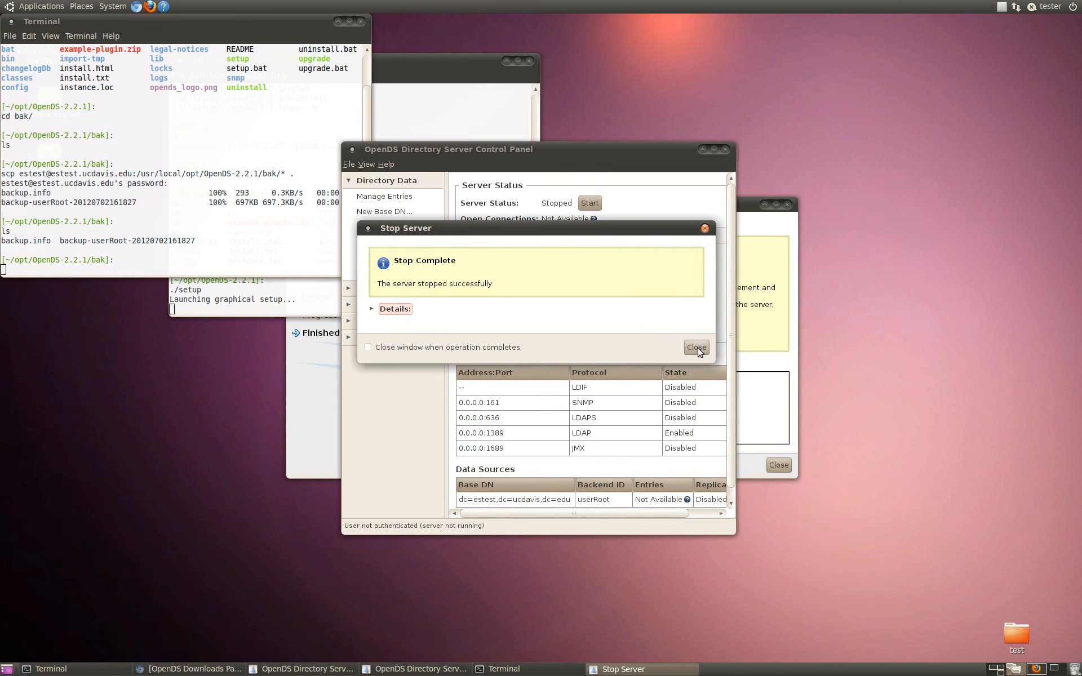
click(697, 347)
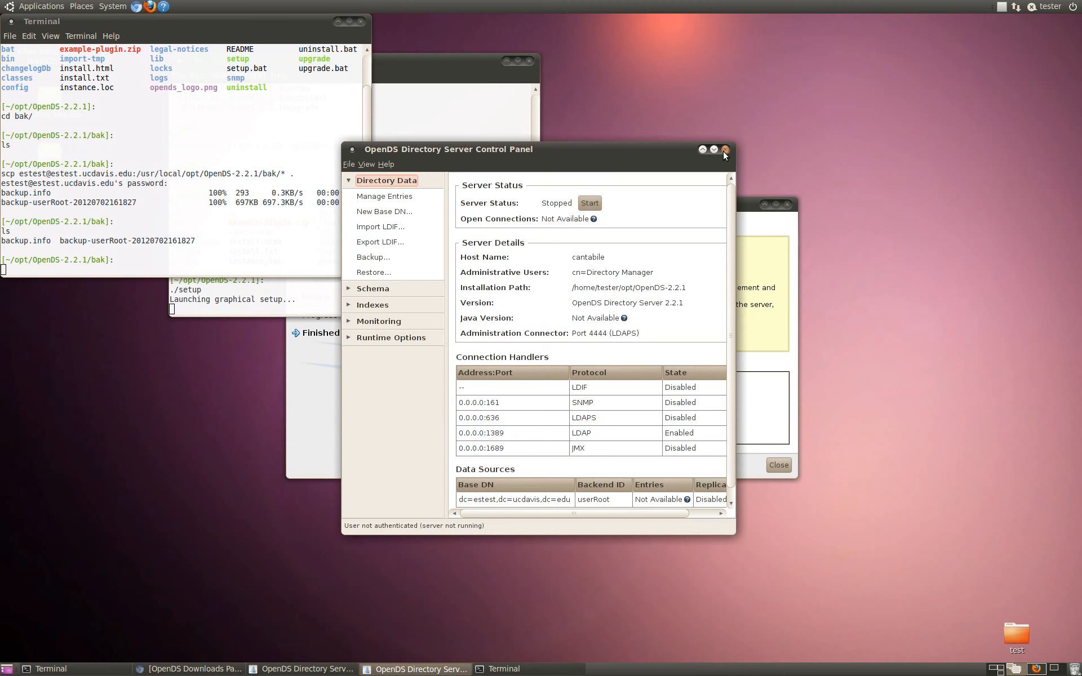
click(779, 464)
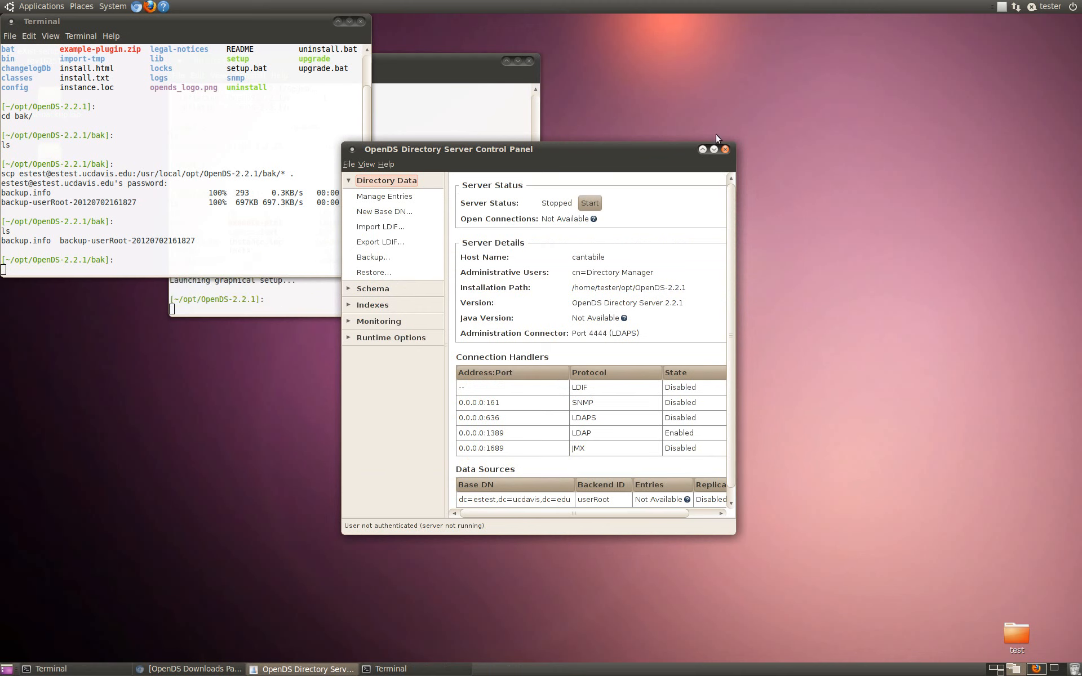
click(725, 149)
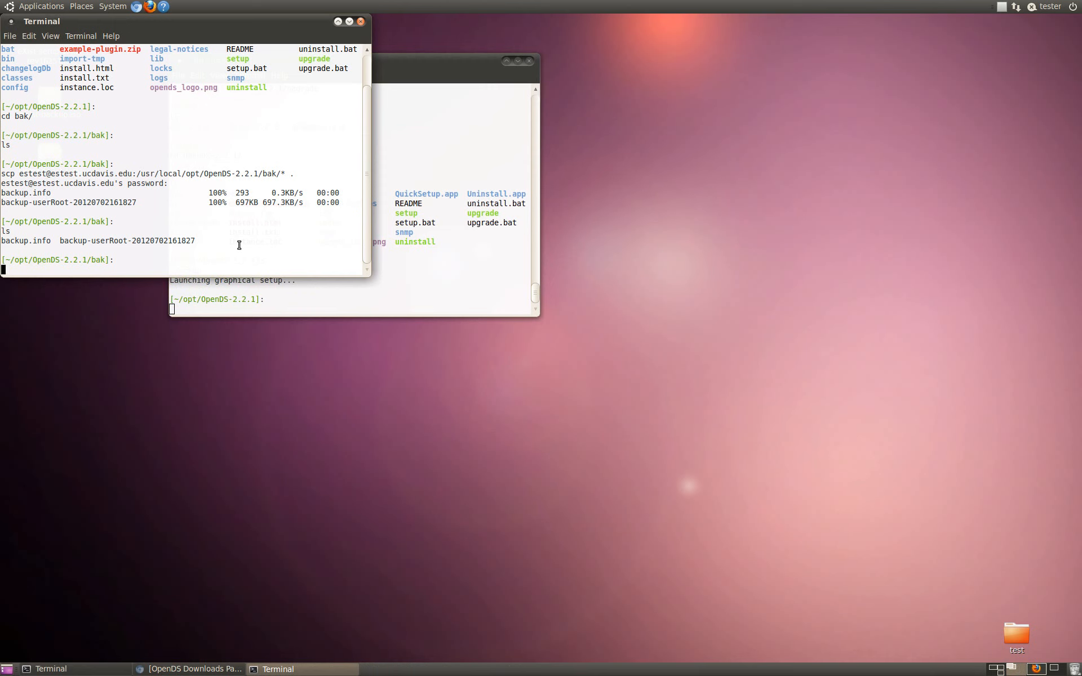
Step: In the terminal, go from bak up to OpenDS-2.2.1 and into its bin directory, listing the contents along the way
text(ls)
key(Return)
text(cd ..)
key(Return)
text(ls)
key(Return)
text(cd bin/)
key(Return)
text(ls)
key(Return)
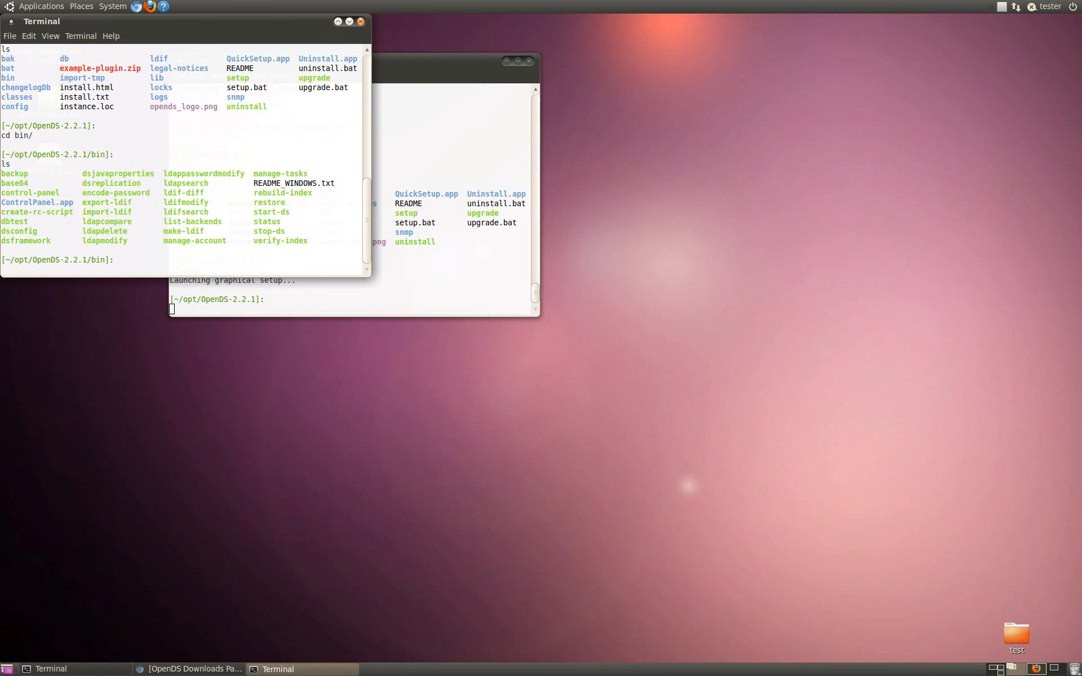
Step: Generate a startup script file named ldapds with create-rc-script in the OpenDS bin directory
text(./crea)
key(Tab)
text(-f ldapds)
key(Return)
Step: List the ldapds file in the bin directory to check that the script exists
text(ls -l lds)
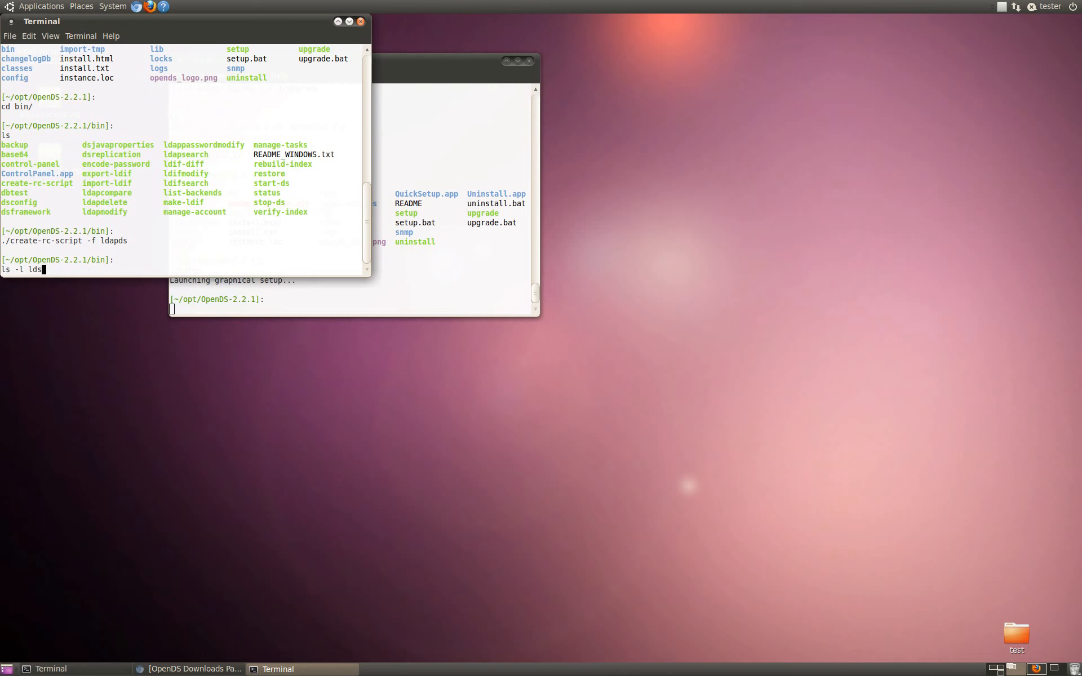
key(BackSpace)
key(BackSpace)
key(BackSpace)
key(BackSpace)
key(BackSpace)
key(BackSpace)
key(BackSpace)
text(ldapds)
key(Return)
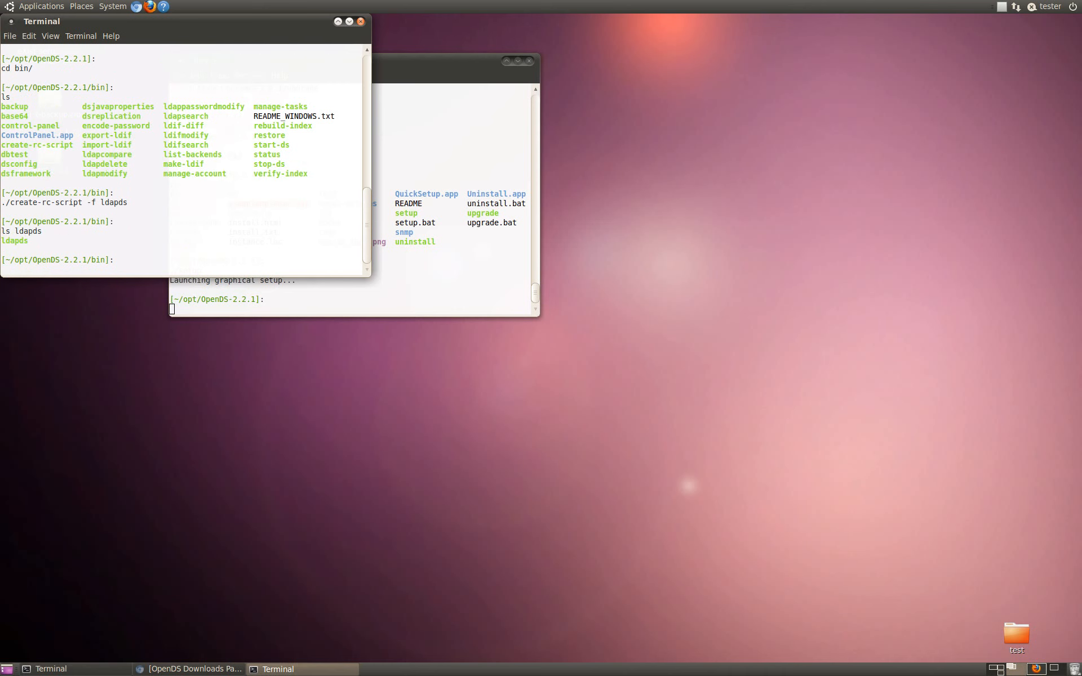
Step: Switch to the other terminal window and change to the /etc/init.d directory
click(404, 282)
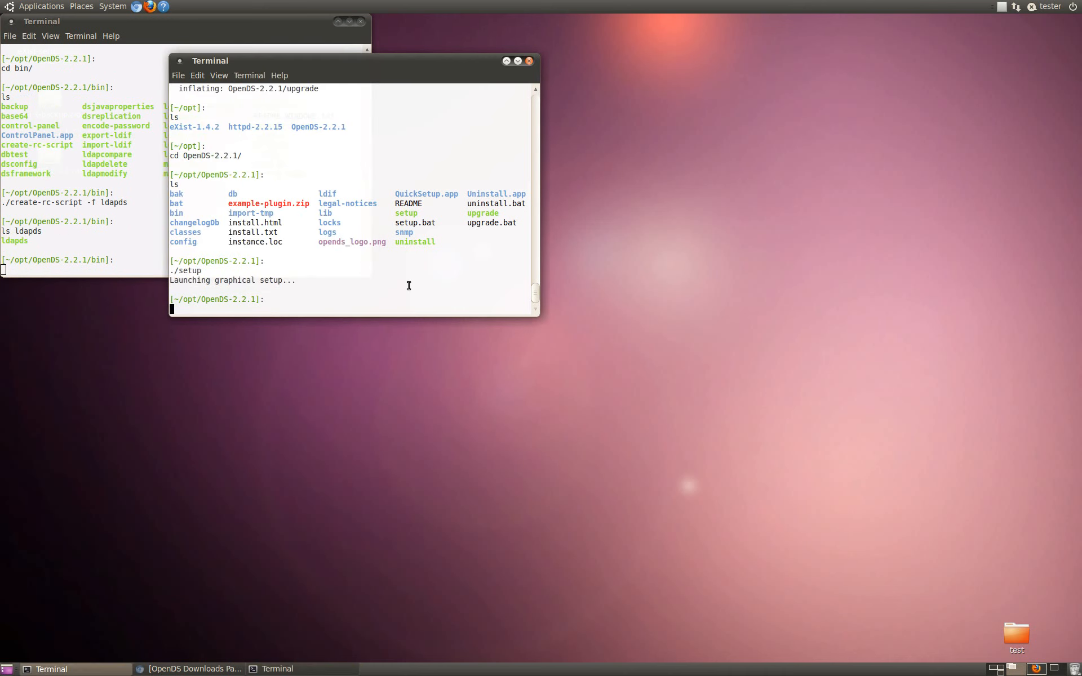
text(cd /etc/r)
key(BackSpace)
text(init.d/)
key(Return)
Step: Begin an ln -s command in /etc/init.d, and list and select the full path of the ldapds script in the bin terminal
text(ln -s)
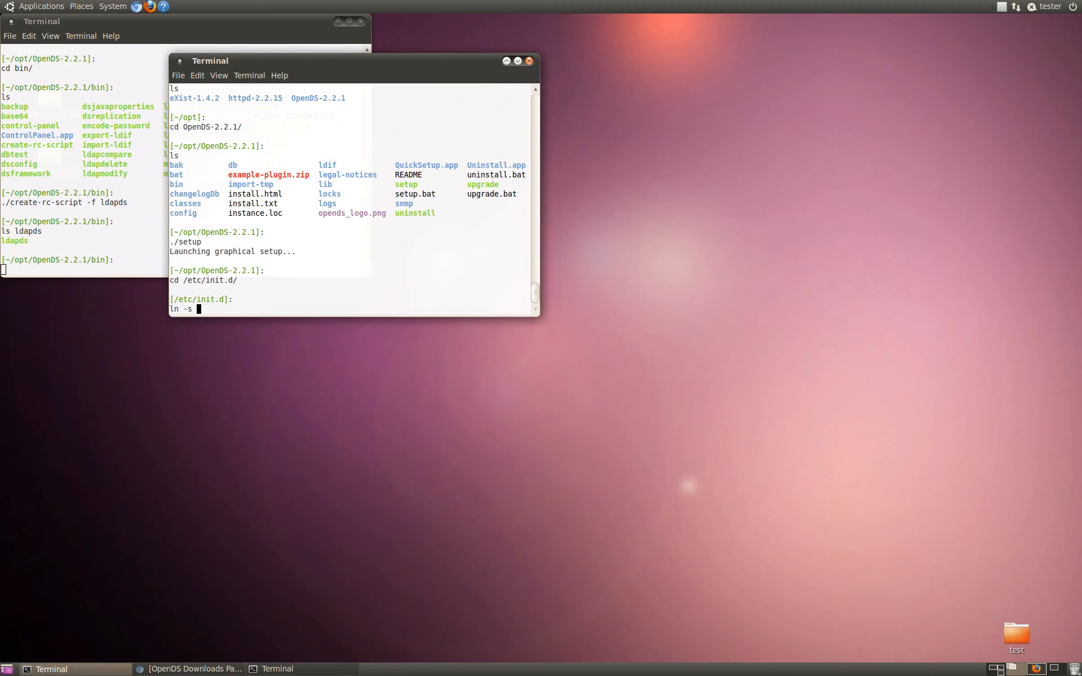
click(110, 278)
click(109, 275)
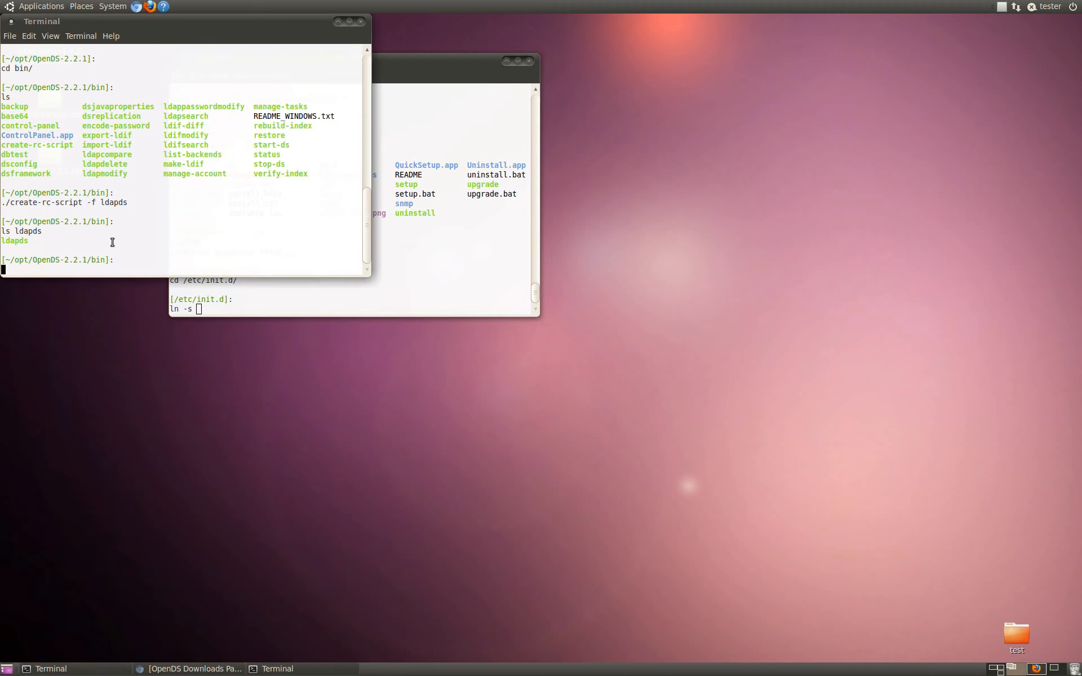
text(ls `pwd`/ldapds)
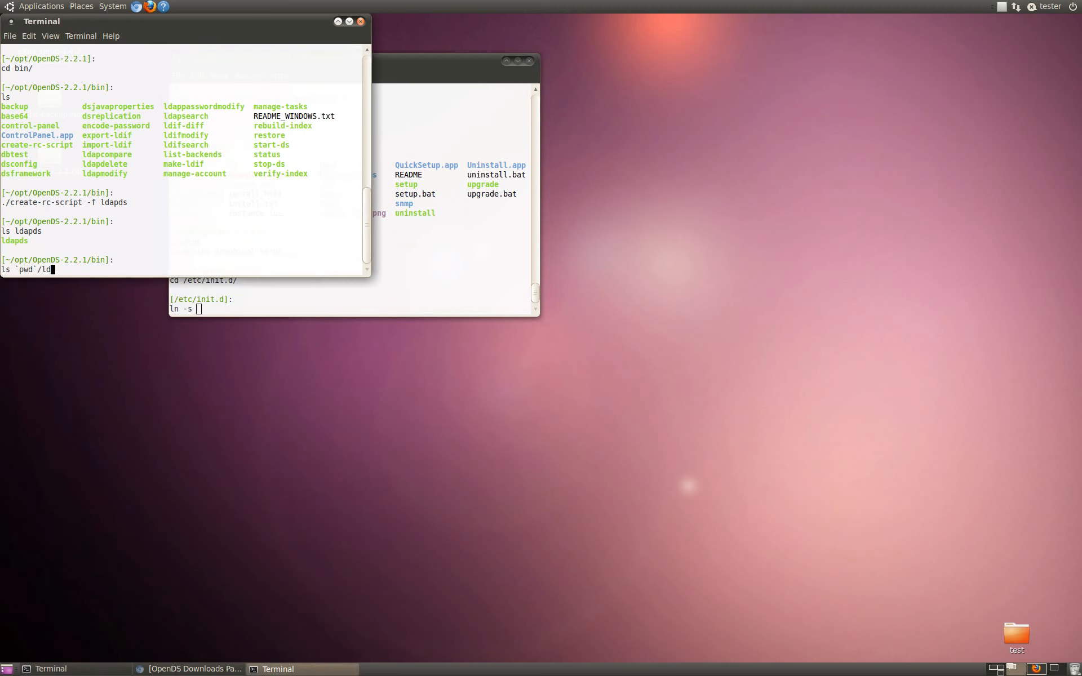
key(Return)
double_click(112, 238)
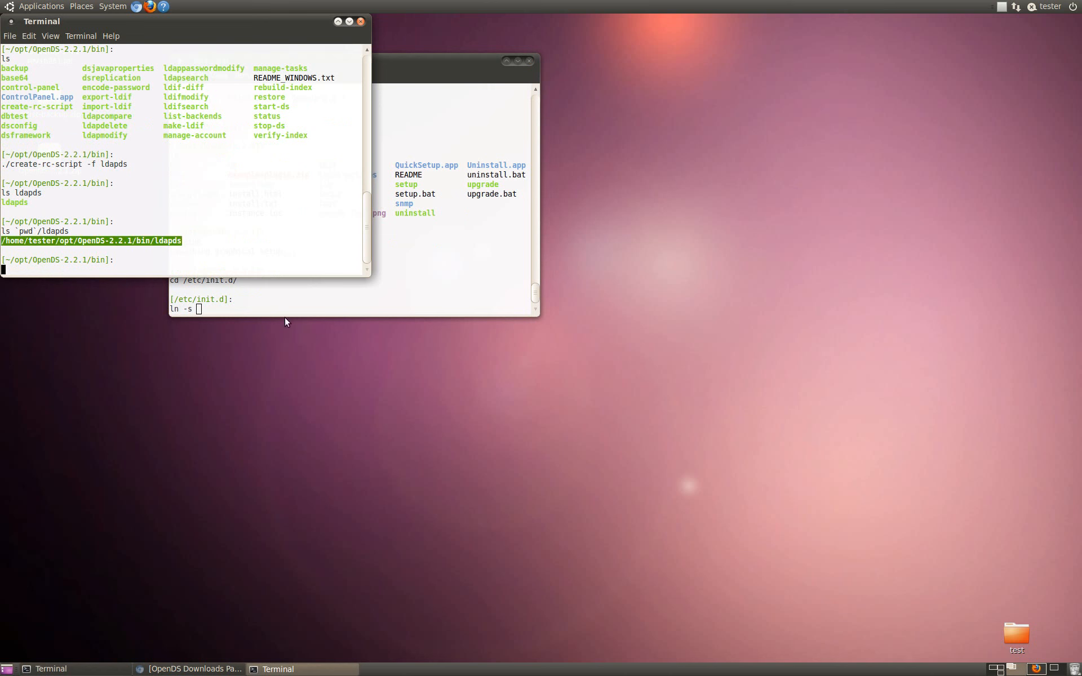
Step: Create the symbolic link ldapds in /etc/init.d to /home/tester/opt/OpenDS-2.2.1/bin/ldapds with sudo, submitting the sudo password
click(288, 311)
middle_click(288, 311)
text(ldapds)
key(Home)
key(Delete)
text(l)
key(Left)
text(suod)
key(BackSpace)
key(BackSpace)
text(do)
key(Return)
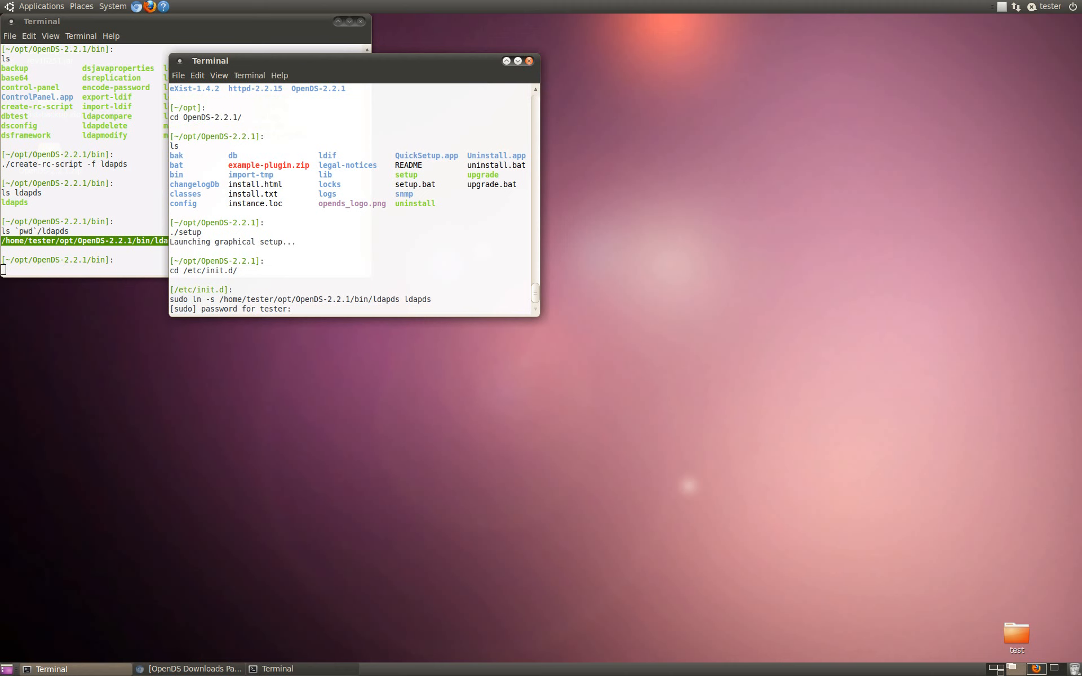
key(Return)
Step: List the ldapds link in /etc/init.d to check it
text(ls ld)
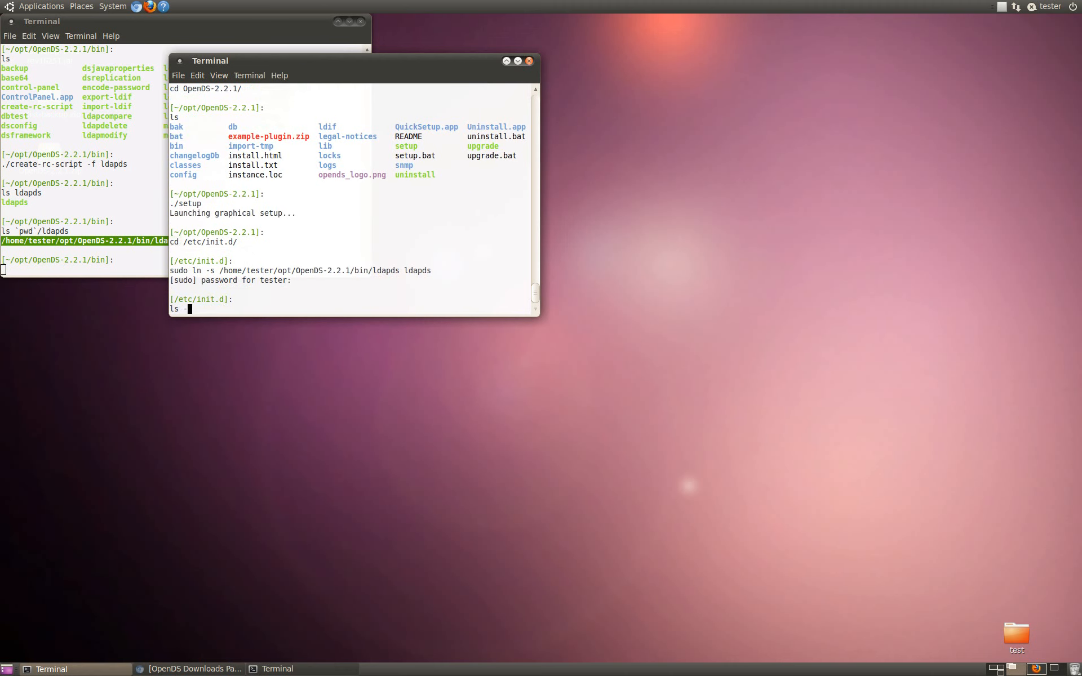
text(apds)
key(Return)
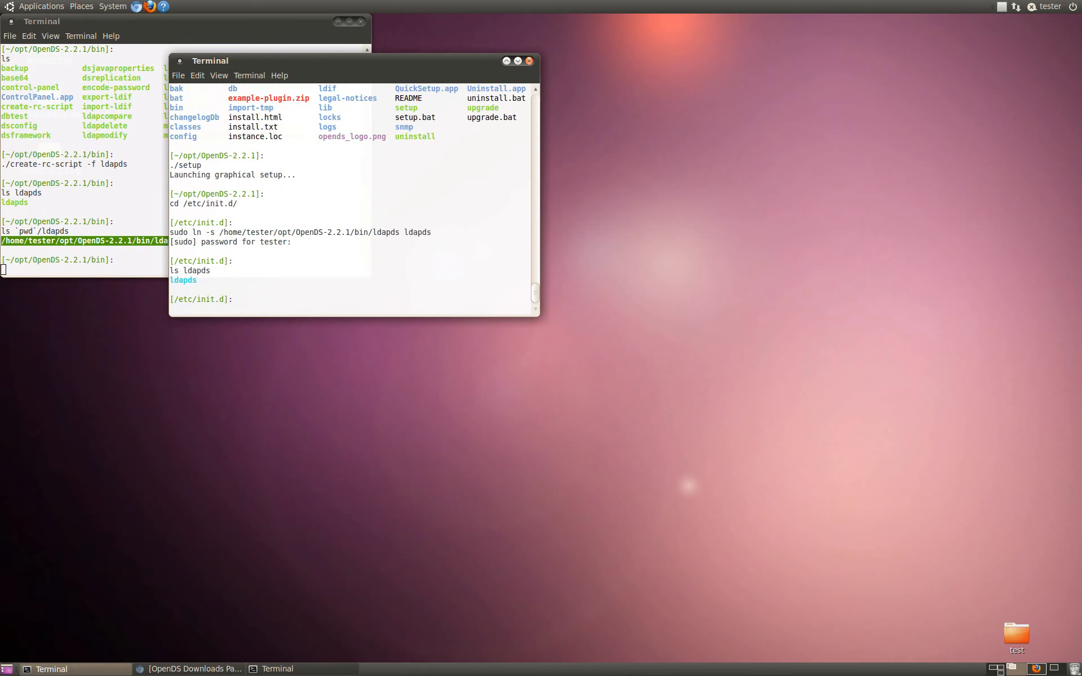
Step: Try to register ldapds for system startup by running update-rc.d ldapds defaults without root rights
text(update)
text(rc-.d)
key(BackSpace)
key(BackSpace)
key(BackSpace)
key(BackSpace)
key(BackSpace)
text(-rcd.)
key(BackSpace)
key(BackSpace)
text(.d ldapds defaults)
key(Return)
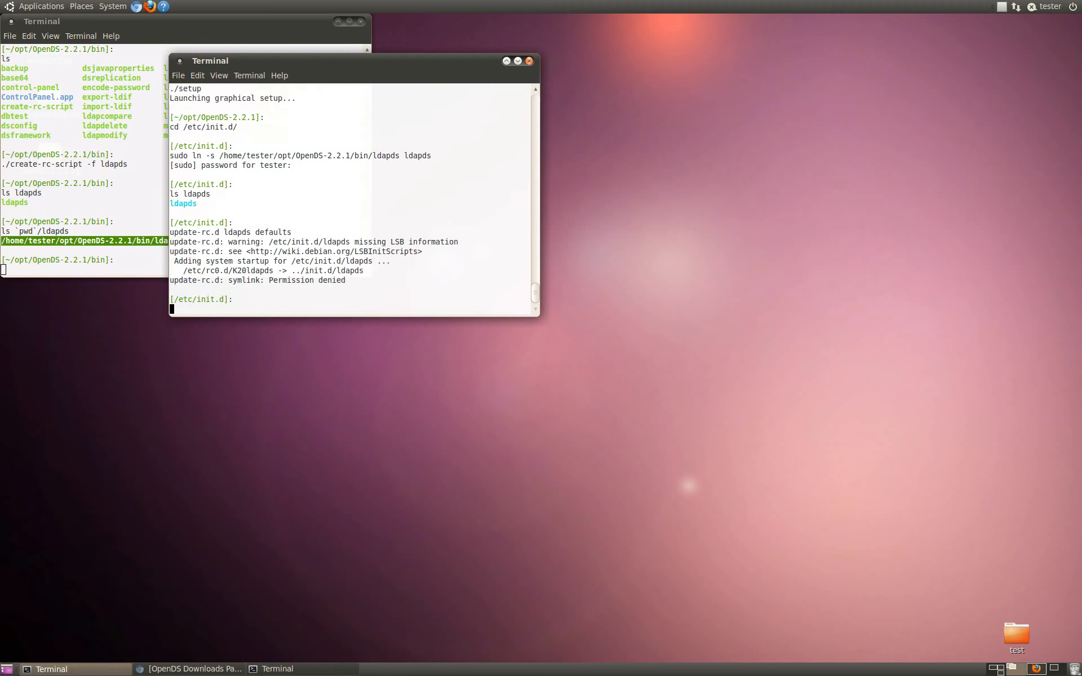
Step: Register ldapds for system startup by running update-rc.d ldapds defaults with sudo
key(Up)
key(Home)
text(sud)
text(o)
key(Return)
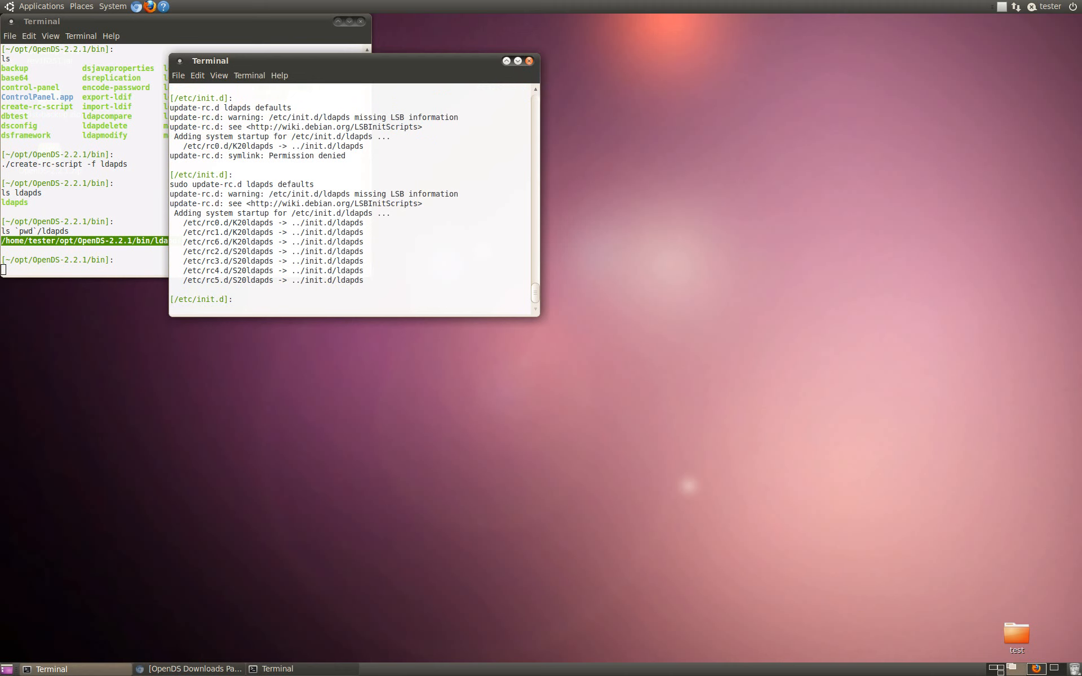
Step: Change to the /etc/rc2.d directory and list its contents
text(cd ../rc2.d/)
key(Return)
text(ls)
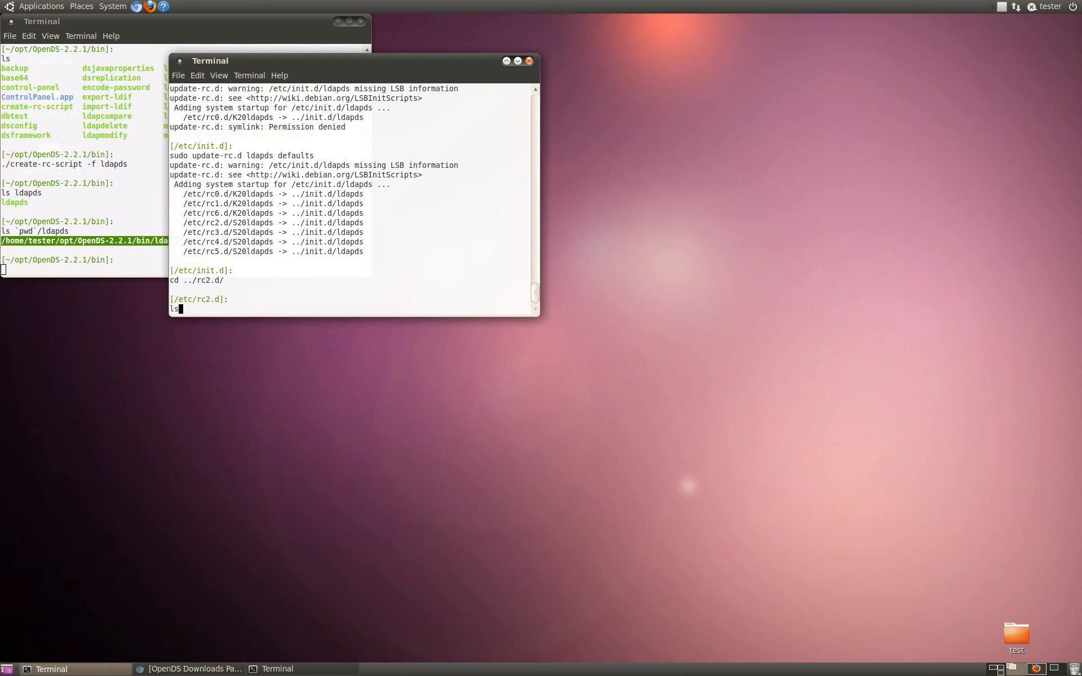
key(Return)
Step: Run the S20ldapds script without arguments for its usage, and run it with start to launch the directory server
text(./S20lda)
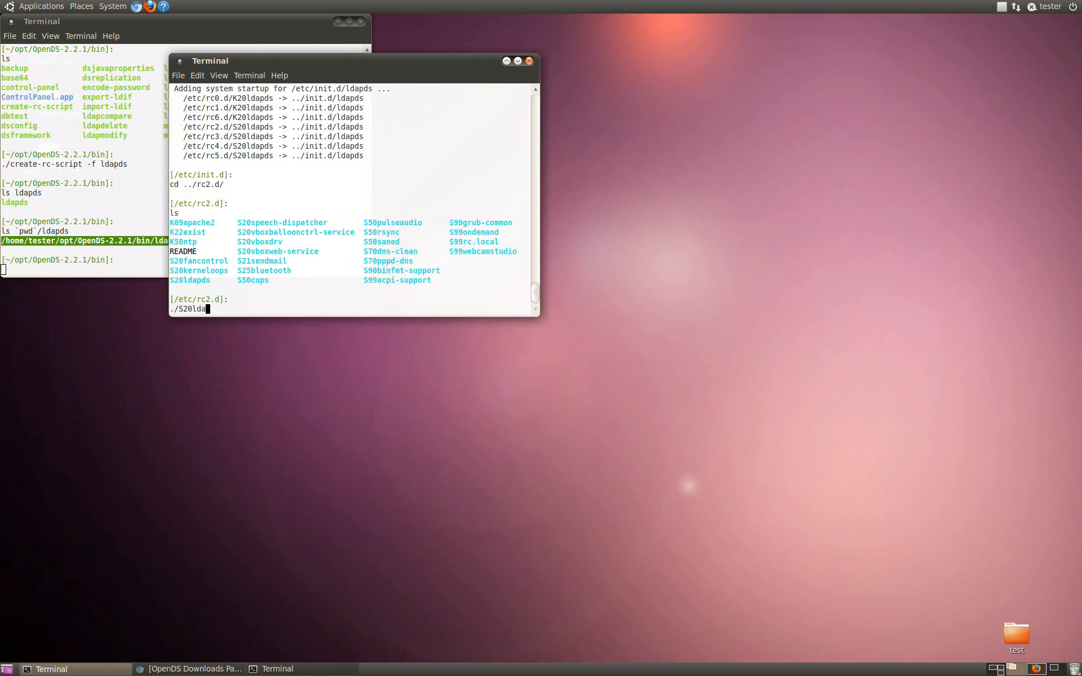
key(Tab)
key(Return)
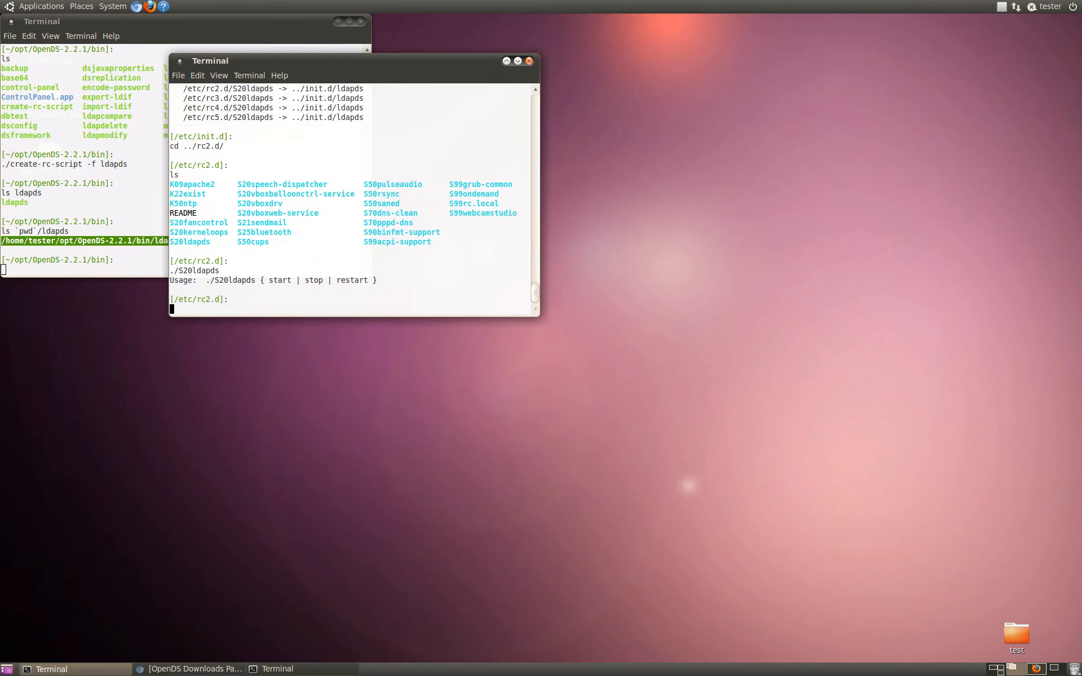
key(Up)
text(s start)
key(Return)
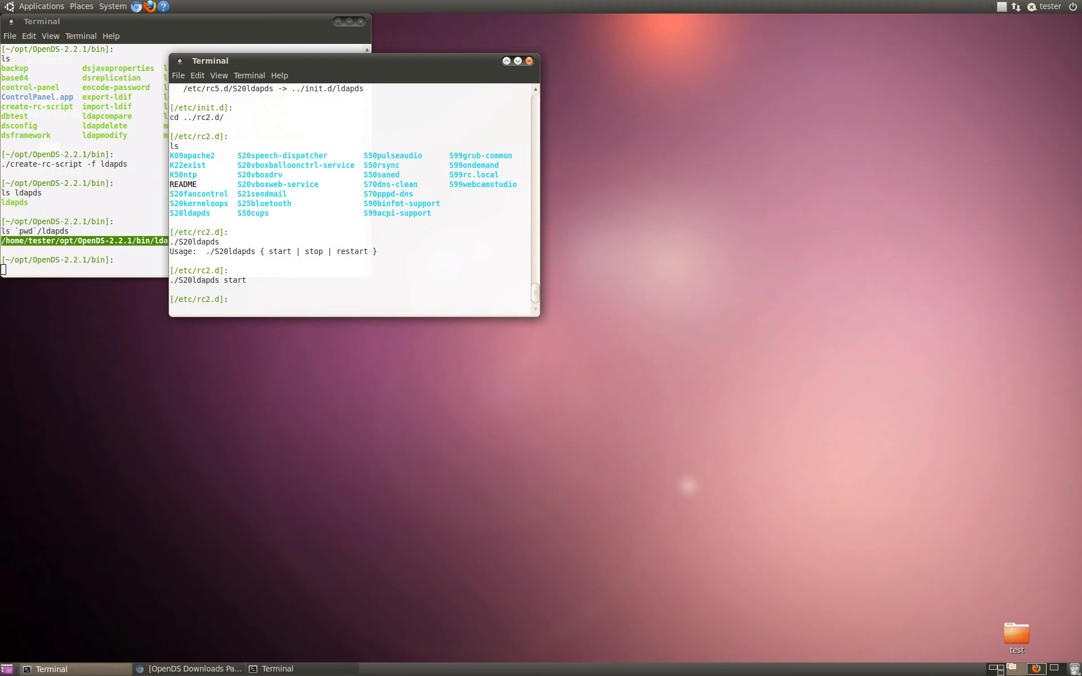
Step: Launch the OpenDS control-panel tool from the terminal that is in the bin directory
click(93, 247)
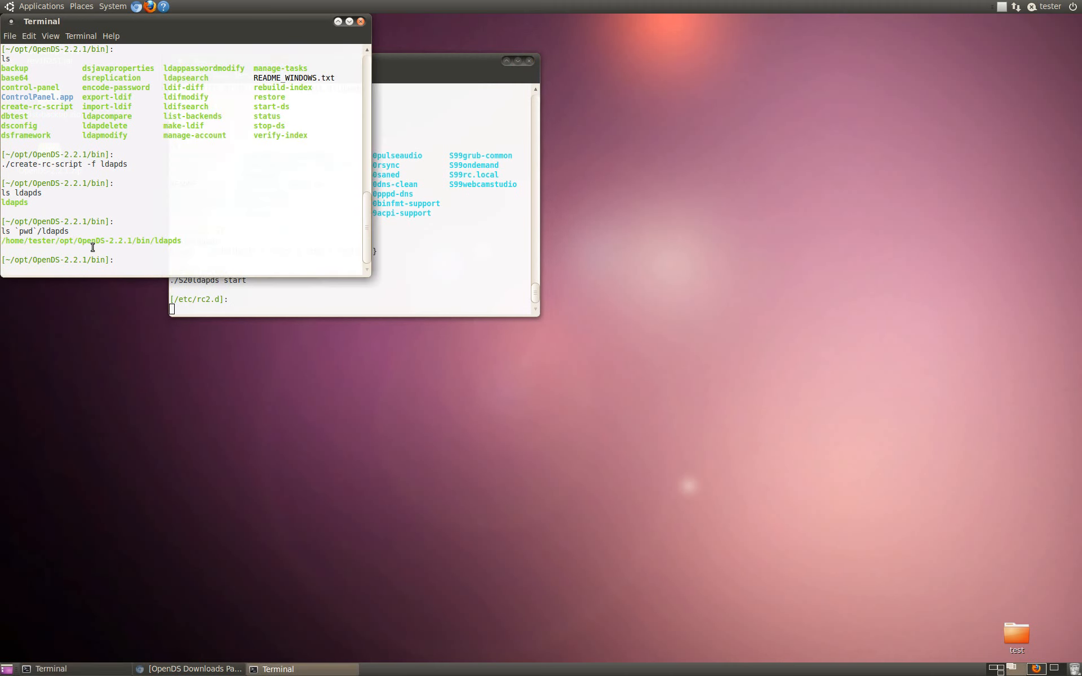
text(./co)
key(Tab)
key(Return)
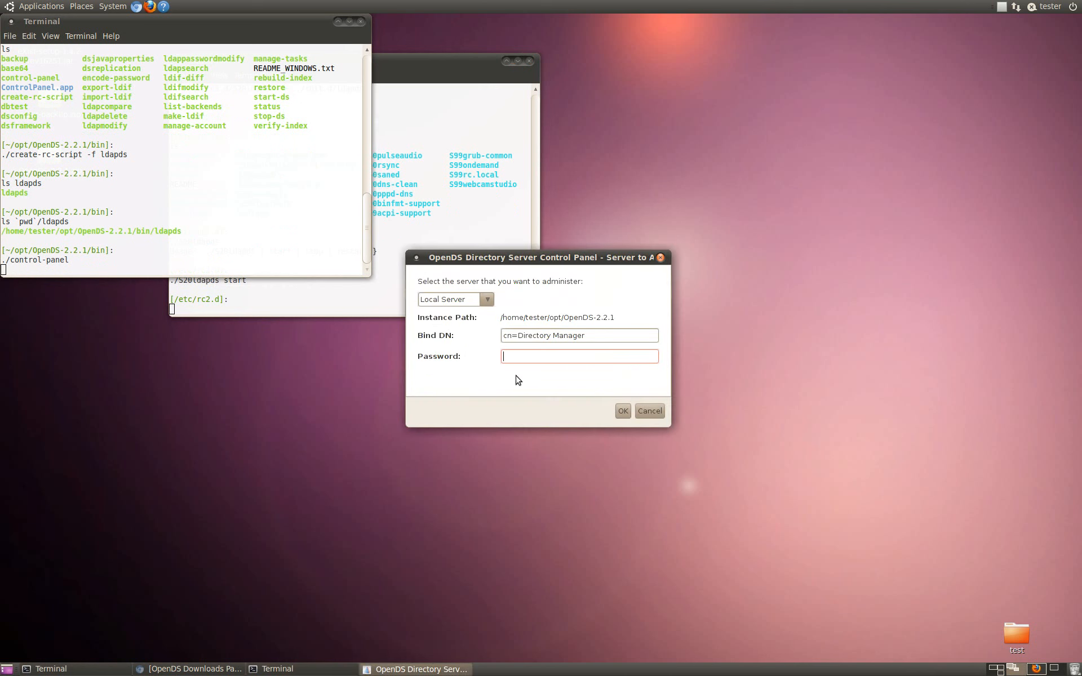
Step: Enter the Directory Manager password for the local server and confirm the login
text(******)
click(623, 411)
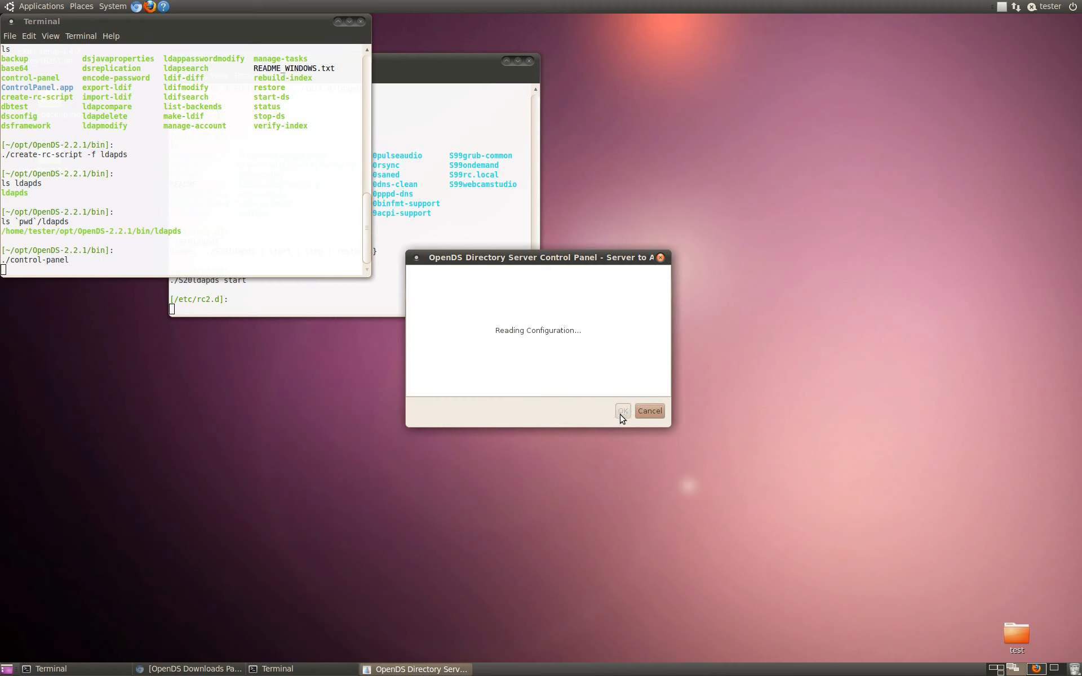